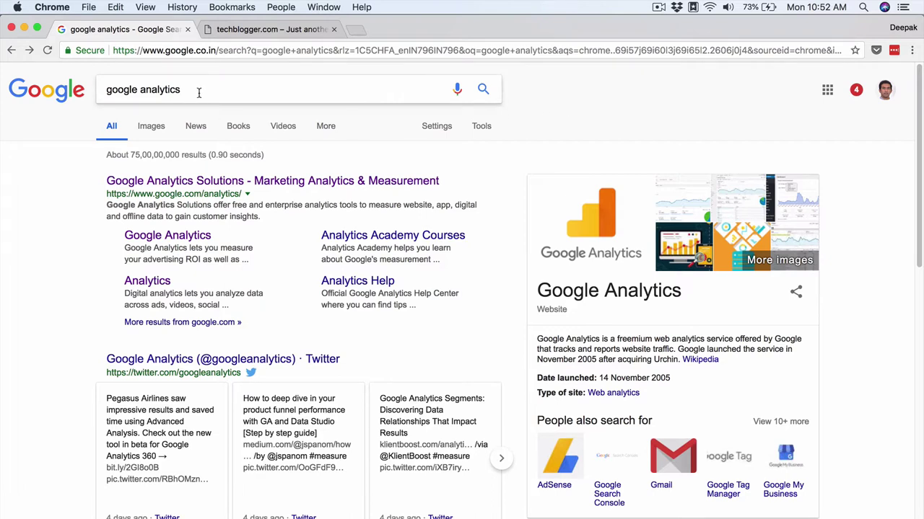
Browse the Solutions site to the Analytics Capabilities page, then open the Sign In product list.
{"action": "left_click", "coordinate": [242, 186]}
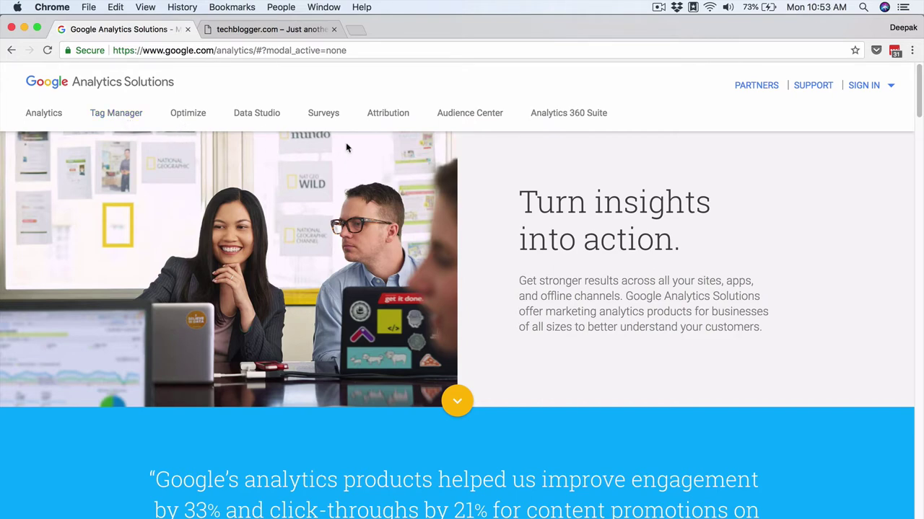
{"action": "left_click", "coordinate": [45, 121]}
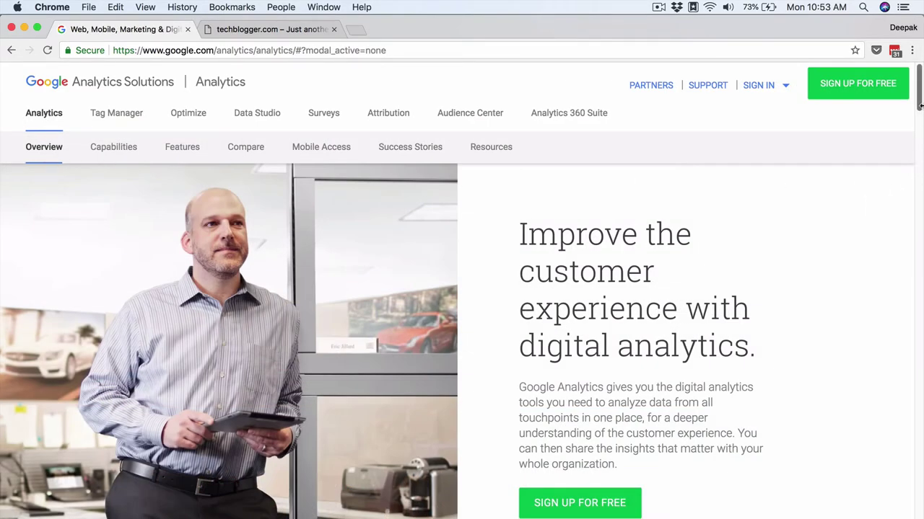
{"action": "mouse_move", "coordinate": [920, 106]}
{"action": "left_mouse_down"}
{"action": "mouse_move", "coordinate": [920, 404]}
{"action": "mouse_move", "coordinate": [921, 107]}
{"action": "left_mouse_up"}
{"action": "left_click", "coordinate": [108, 148]}
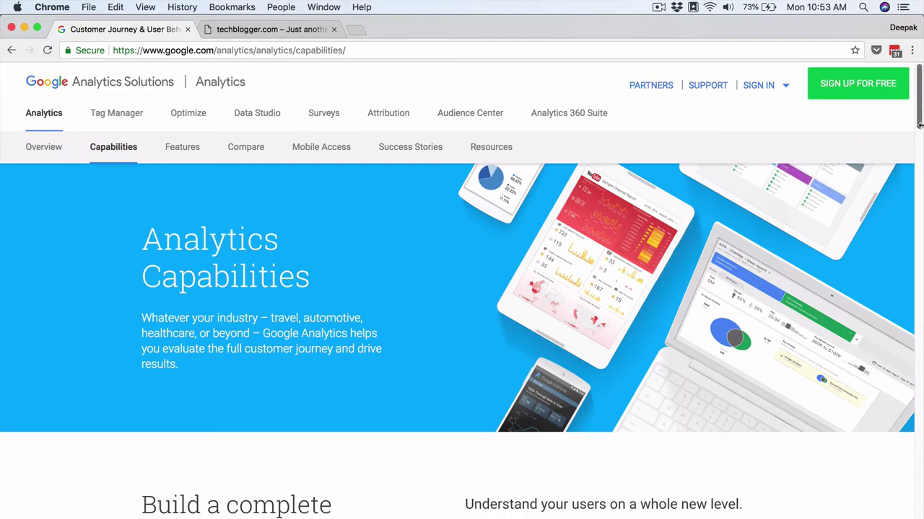
{"action": "mouse_move", "coordinate": [921, 106]}
{"action": "left_mouse_down"}
{"action": "mouse_move", "coordinate": [920, 148]}
{"action": "mouse_move", "coordinate": [920, 101]}
{"action": "left_mouse_up"}
{"action": "left_click", "coordinate": [751, 91]}
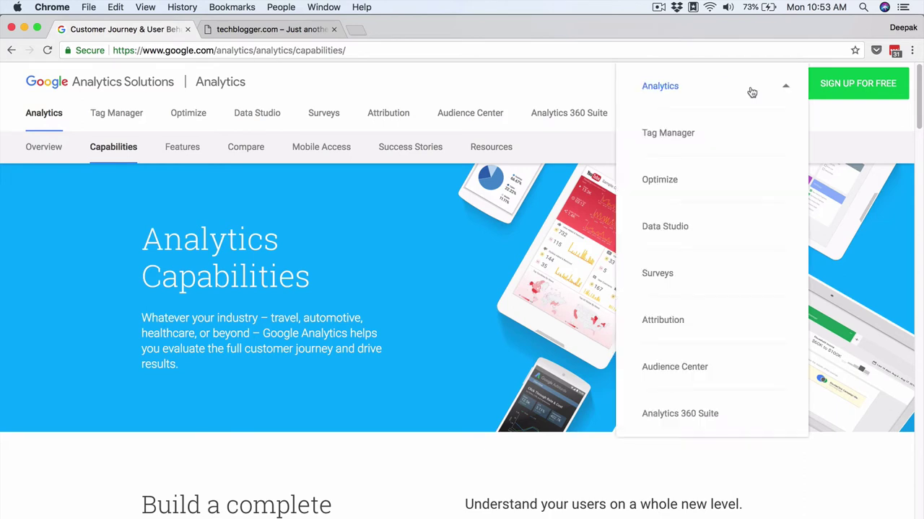
Sign in to Google Analytics, close the Solutions tab, and switch to the techblogger.com tab.
{"action": "left_click", "coordinate": [658, 86]}
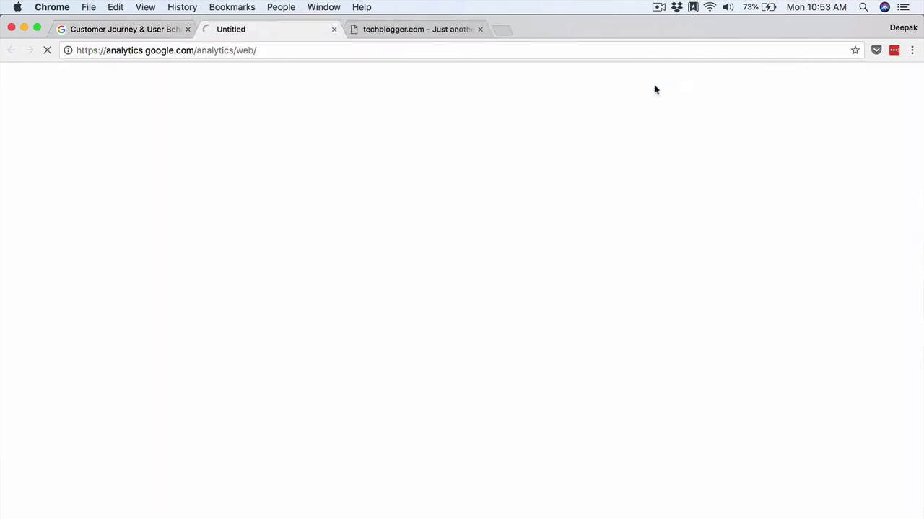
{"action": "left_click", "coordinate": [187, 30]}
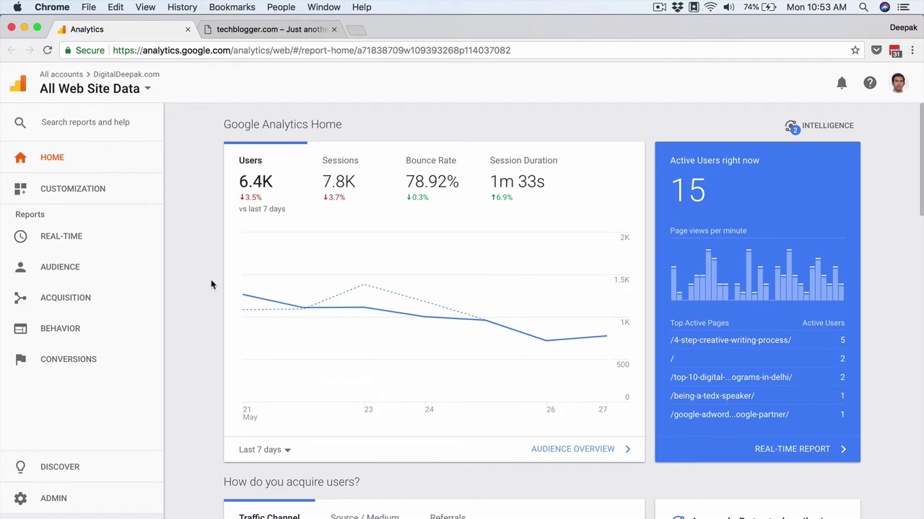
{"action": "left_click", "coordinate": [237, 30]}
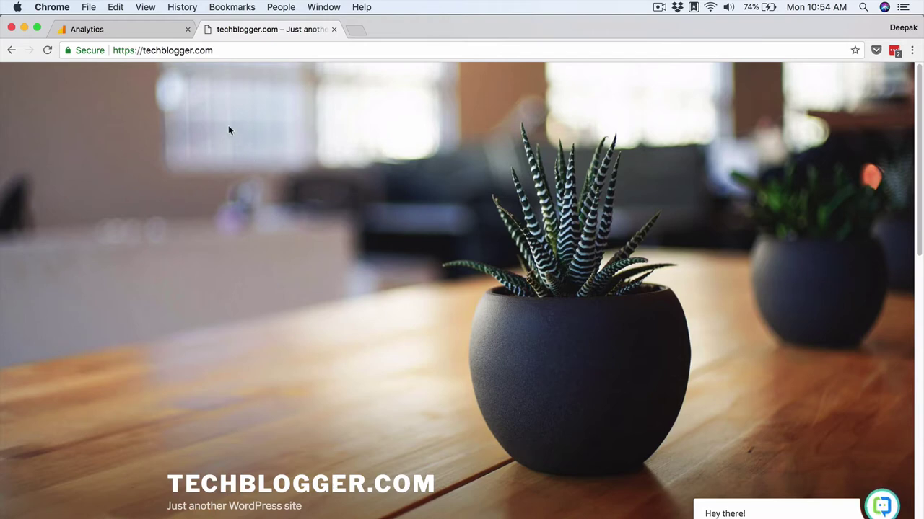
{"action": "mouse_move", "coordinate": [917, 122]}
{"action": "left_mouse_down"}
{"action": "mouse_move", "coordinate": [918, 253]}
{"action": "mouse_move", "coordinate": [918, 110]}
{"action": "left_mouse_up"}
From the Analytics dashboard, go to Admin and start a new account with Create Account.
{"action": "left_click", "coordinate": [156, 36]}
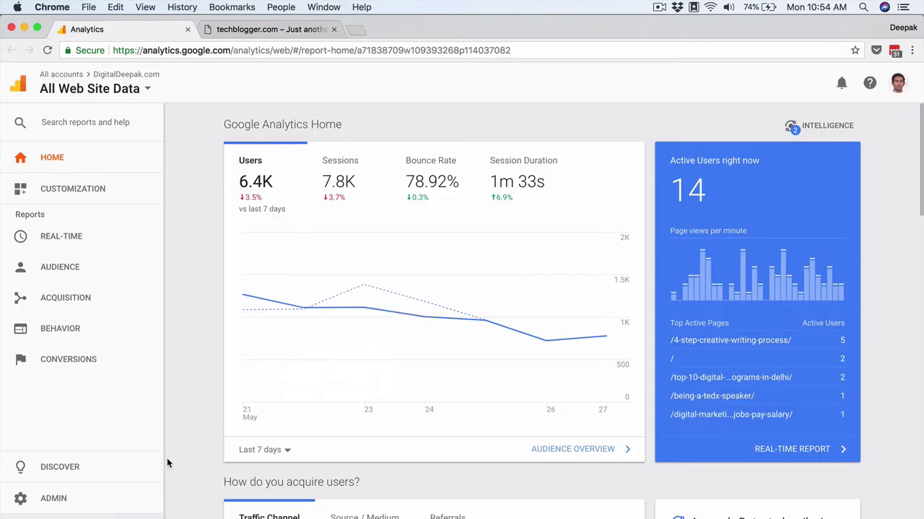
{"action": "left_click", "coordinate": [40, 501]}
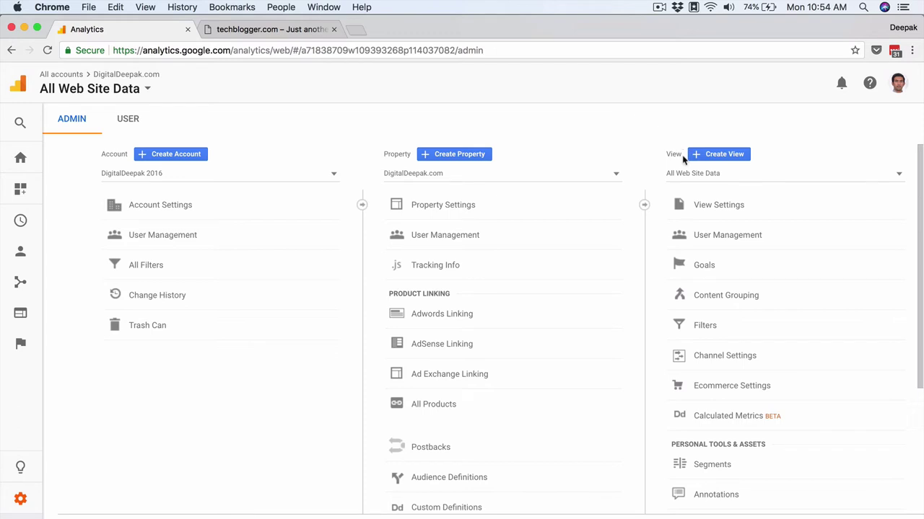
{"action": "left_click", "coordinate": [201, 160]}
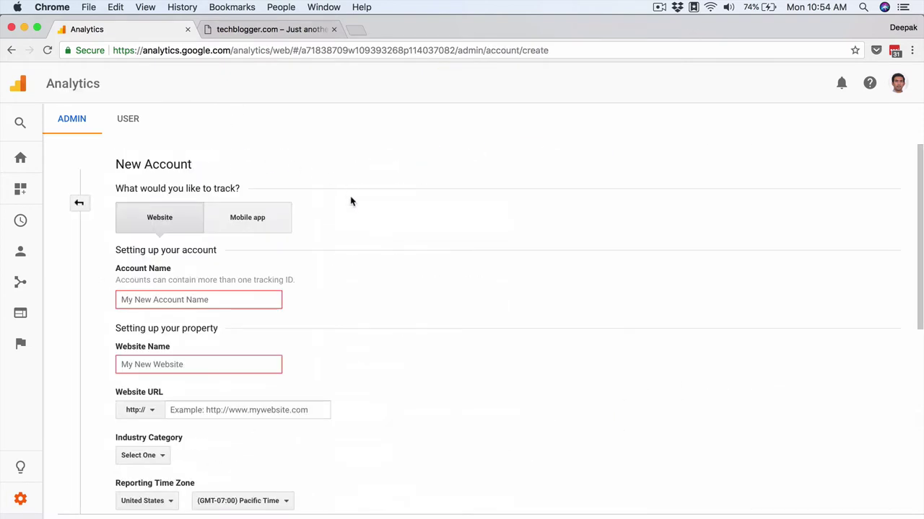
{"action": "left_click", "coordinate": [247, 292]}
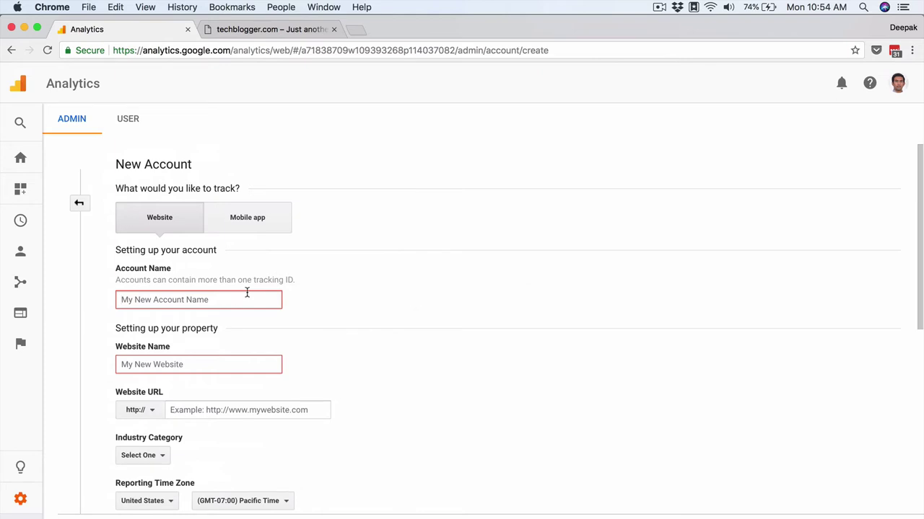
{"action": "type", "text": "Tech"}
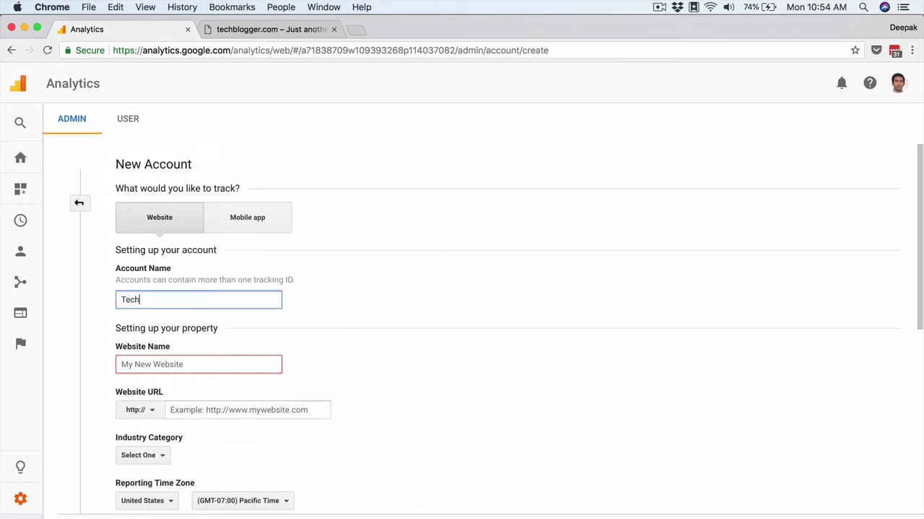
{"action": "type", "text": "Blogger.com"}
{"action": "key", "text": "Tab"}
{"action": "type", "text": "TechBlog"}
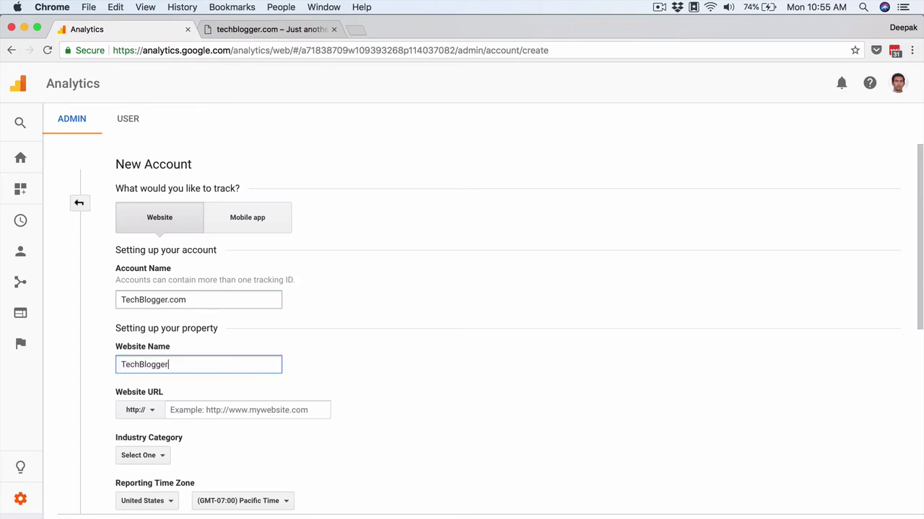
{"action": "left_click", "coordinate": [153, 417]}
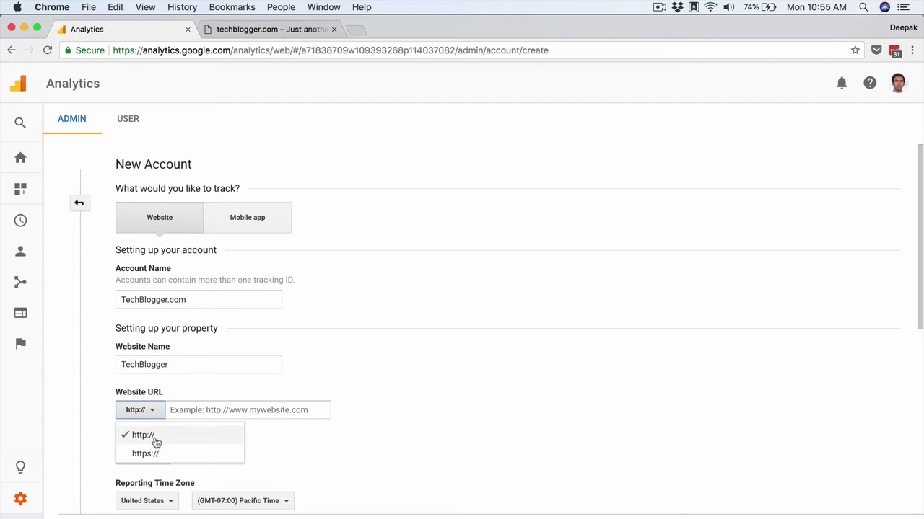
{"action": "left_click", "coordinate": [149, 453]}
{"action": "type", "text": "https://techblogger.com/"}
{"action": "left_click", "coordinate": [203, 410]}
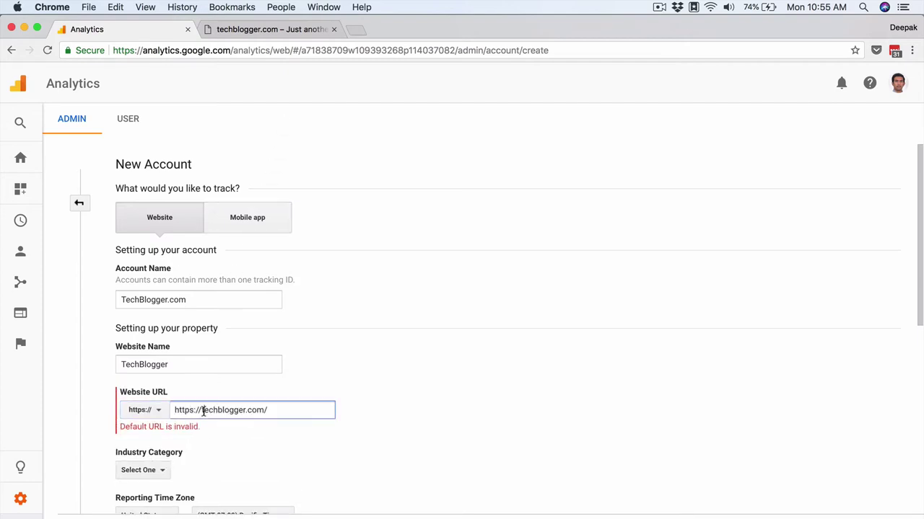
{"action": "key", "text": "BackSpace"}
{"action": "key", "text": "BackSpace"}
{"action": "key", "text": "BackSpace"}
{"action": "key", "text": "BackSpace"}
{"action": "key", "text": "BackSpace"}
{"action": "key", "text": "BackSpace"}
{"action": "key", "text": "BackSpace"}
{"action": "key", "text": "BackSpace"}
{"action": "left_click", "coordinate": [243, 454]}
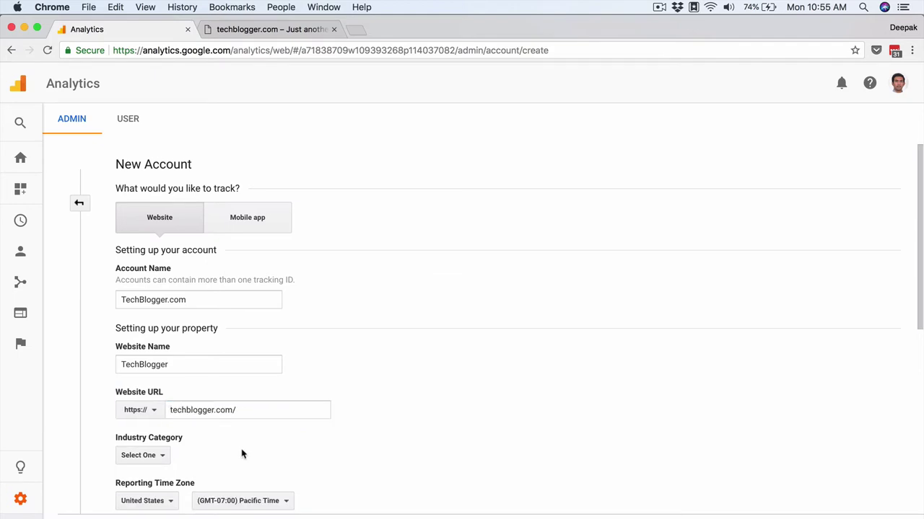
Set the industry category to Computers and Electronics.
{"action": "scroll", "coordinate": [242, 454], "scroll_direction": "down", "scroll_amount": 7}
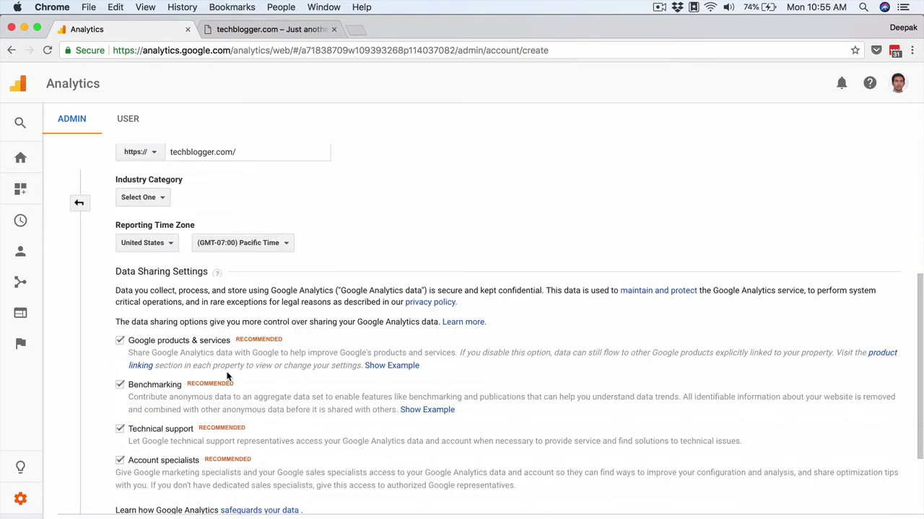
{"action": "left_click", "coordinate": [159, 205]}
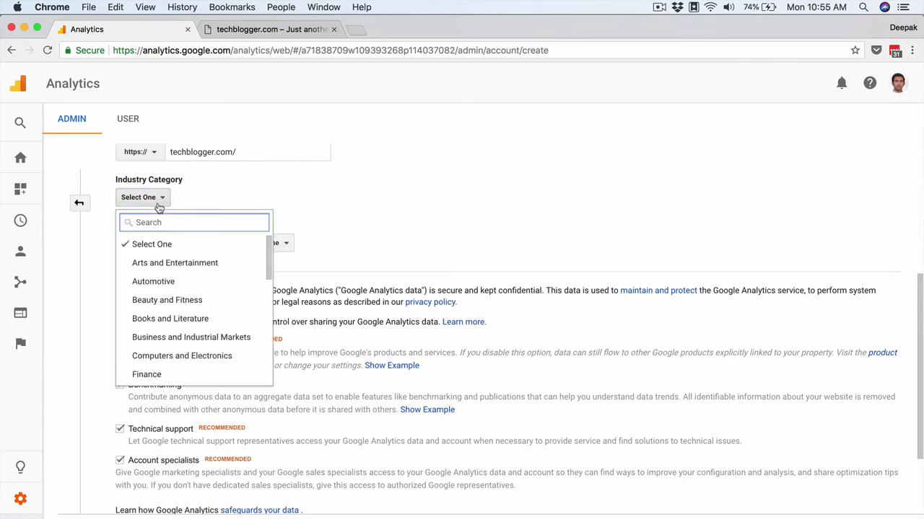
{"action": "type", "text": "tech"}
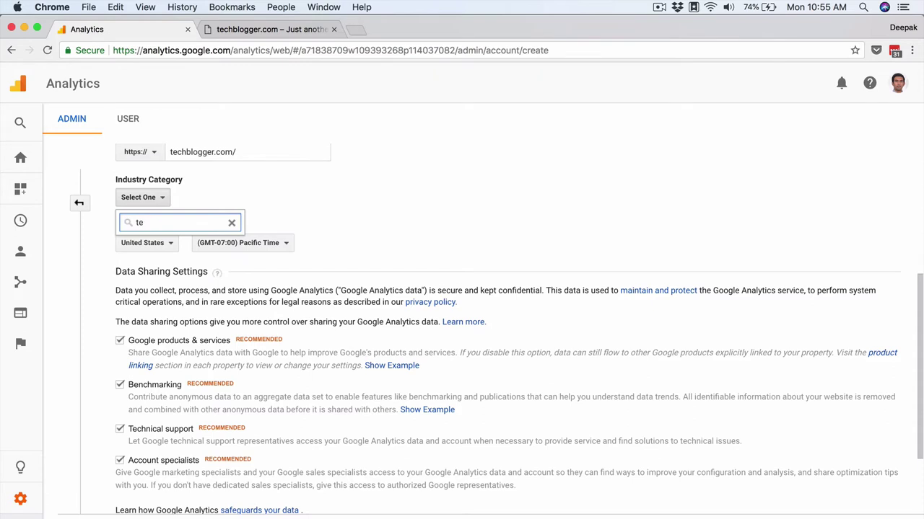
{"action": "key", "text": "BackSpace"}
{"action": "key", "text": "BackSpace"}
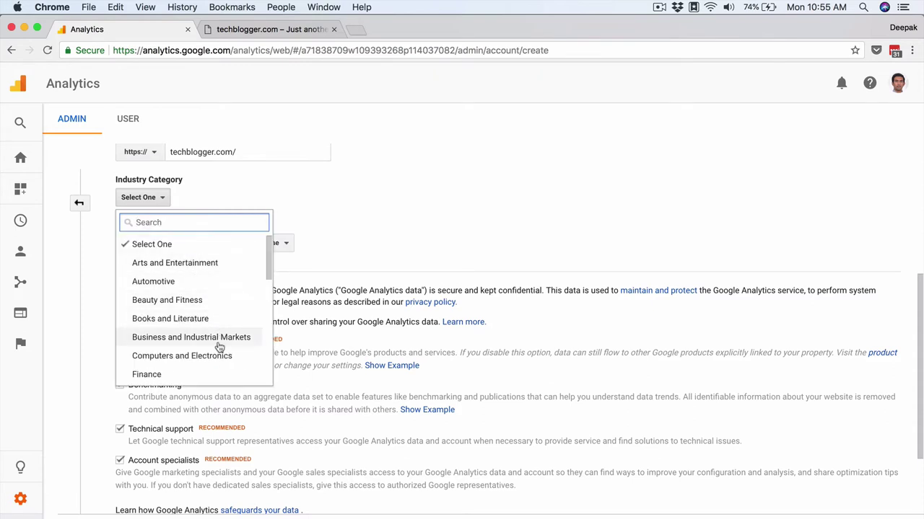
{"action": "left_click", "coordinate": [220, 354]}
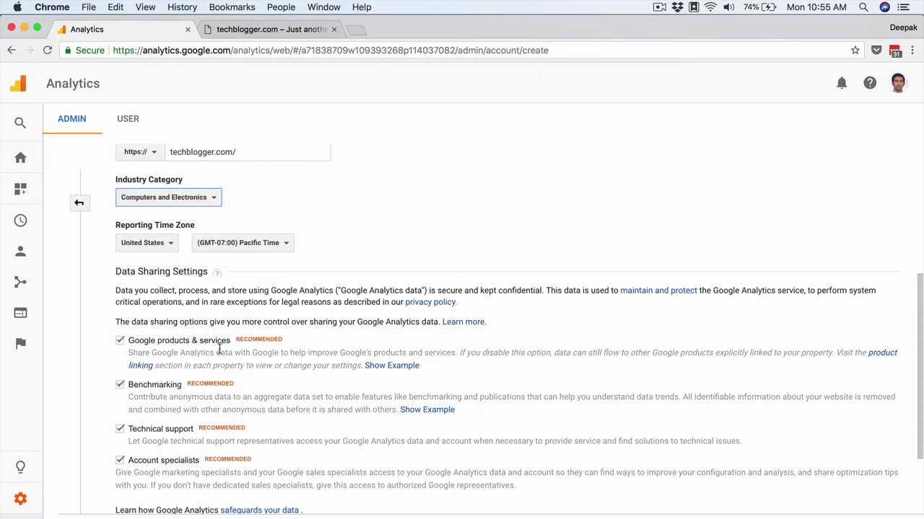
Choose India as the reporting country, giving India Standard Time (GMT+05:30).
{"action": "left_click", "coordinate": [167, 248]}
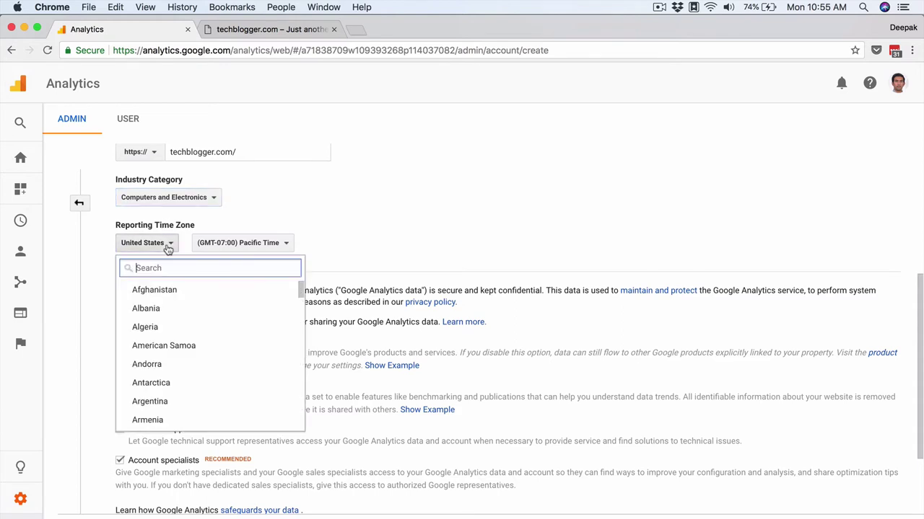
{"action": "type", "text": "india"}
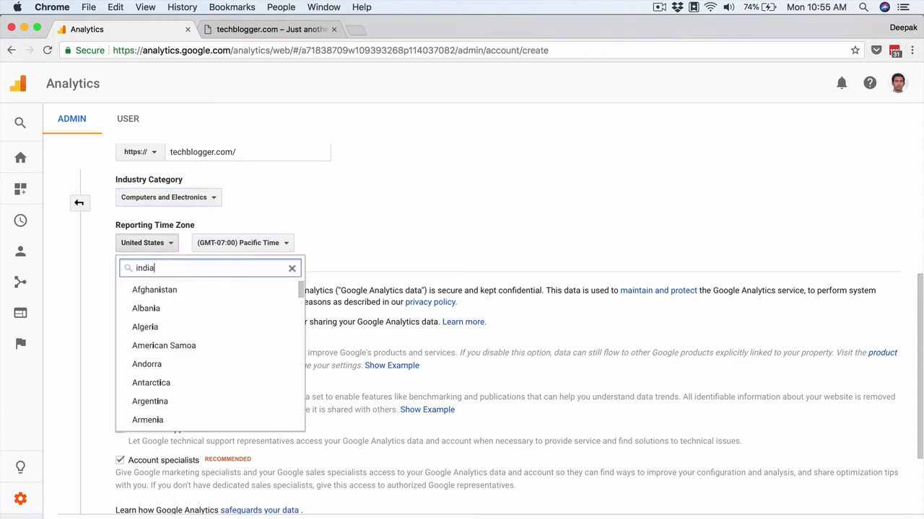
{"action": "left_click", "coordinate": [161, 308]}
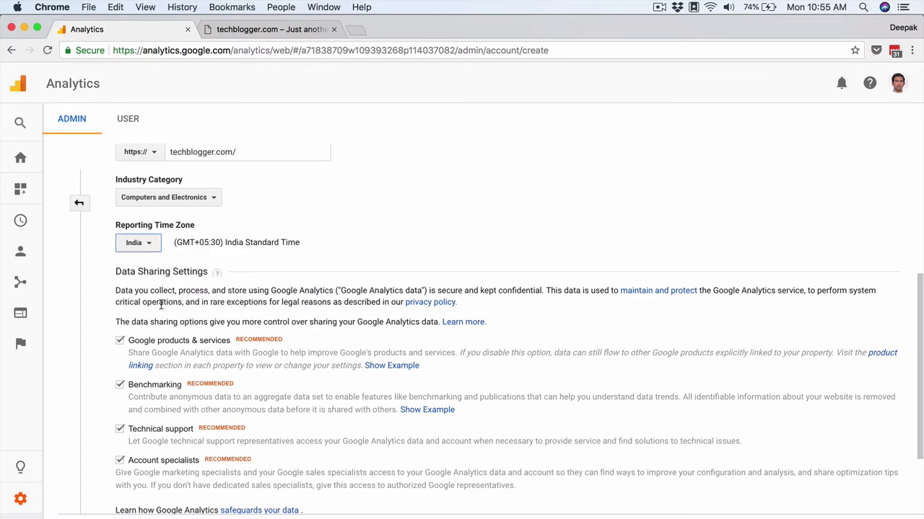
{"action": "mouse_move", "coordinate": [218, 272]}
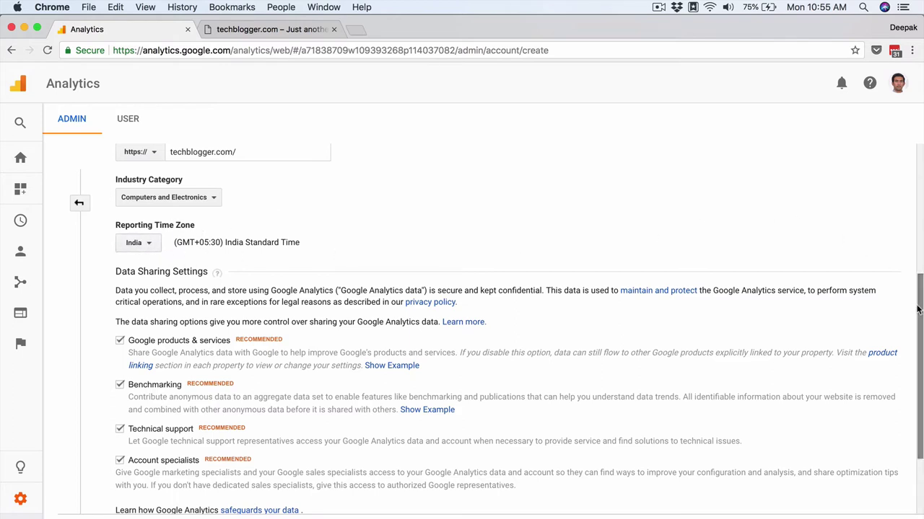
{"action": "scroll", "coordinate": [918, 309], "scroll_direction": "down", "scroll_amount": 2}
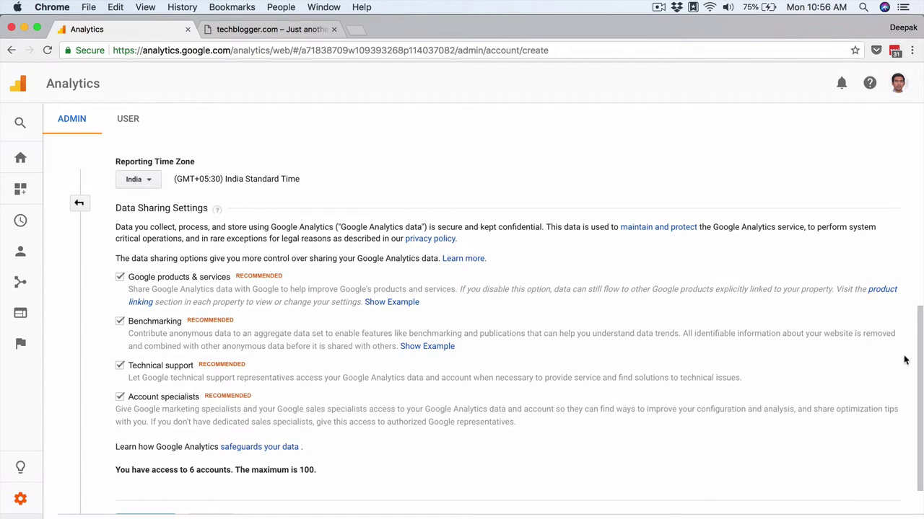
{"action": "scroll", "coordinate": [906, 361], "scroll_direction": "down", "scroll_amount": 2}
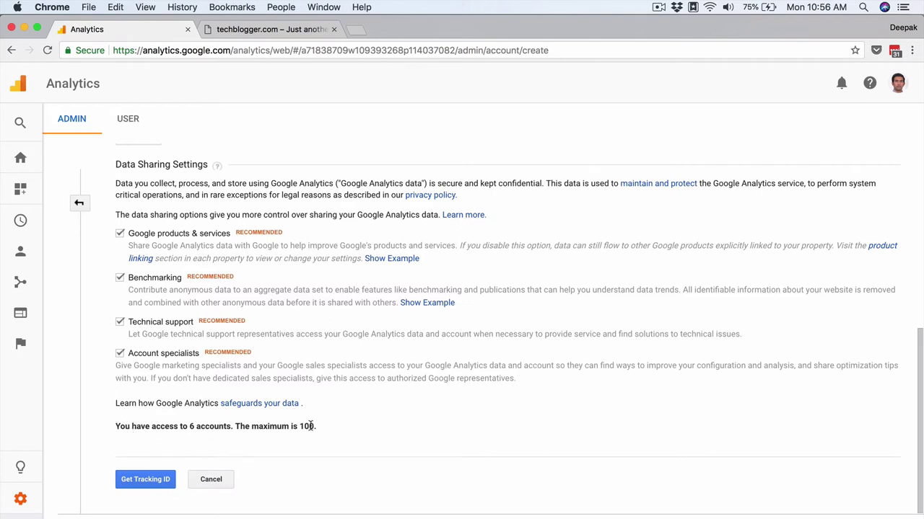
Request a tracking ID and accept the GDPR Data Processing and Controller-Controller terms.
{"action": "left_click", "coordinate": [160, 484]}
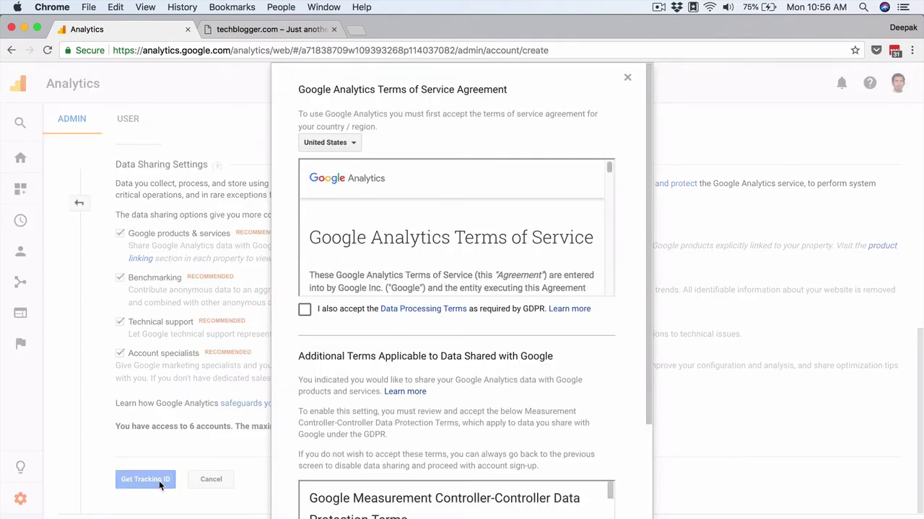
{"action": "left_click", "coordinate": [305, 312]}
{"action": "scroll", "coordinate": [653, 288], "scroll_direction": "down", "scroll_amount": 3}
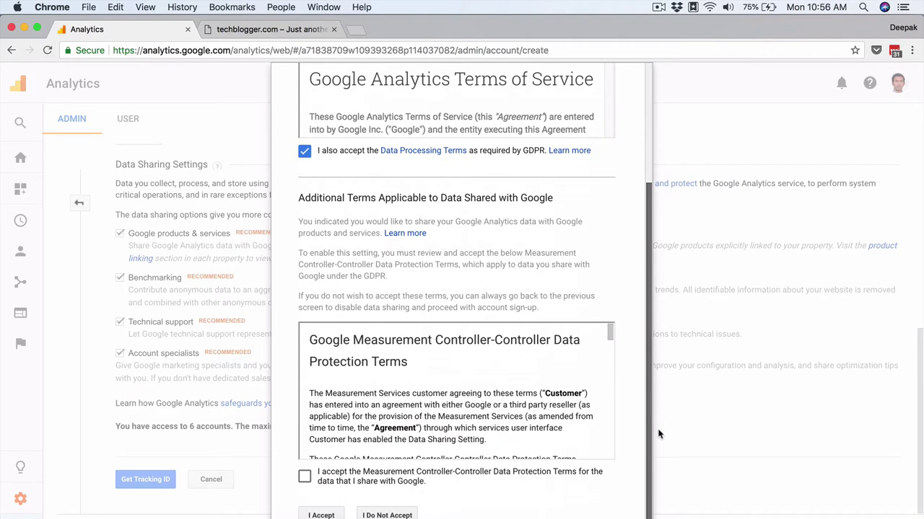
{"action": "left_click", "coordinate": [304, 477]}
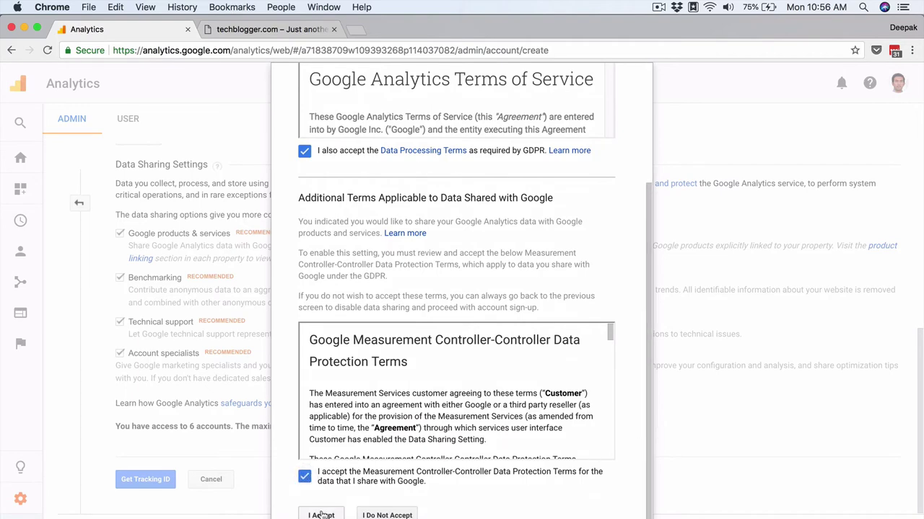
{"action": "left_click", "coordinate": [321, 514]}
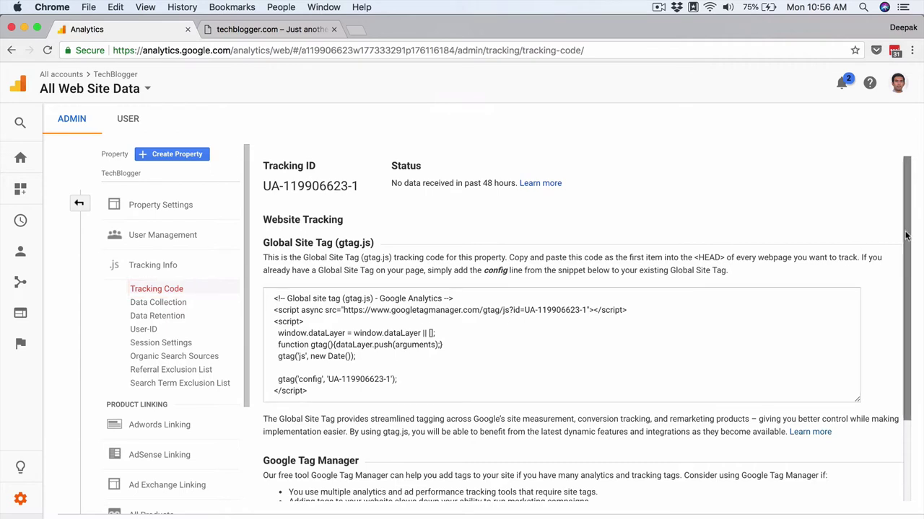
Select the new TechBlogger tracking ID on the Tracking Code page, then return to techblogger.com.
{"action": "scroll", "coordinate": [857, 260], "scroll_direction": "down", "scroll_amount": 1}
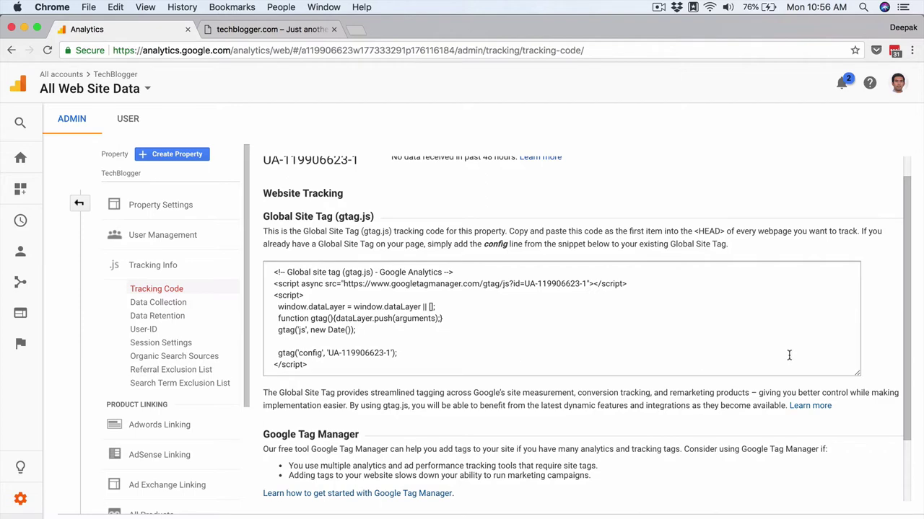
{"action": "scroll", "coordinate": [911, 408], "scroll_direction": "down", "scroll_amount": 3}
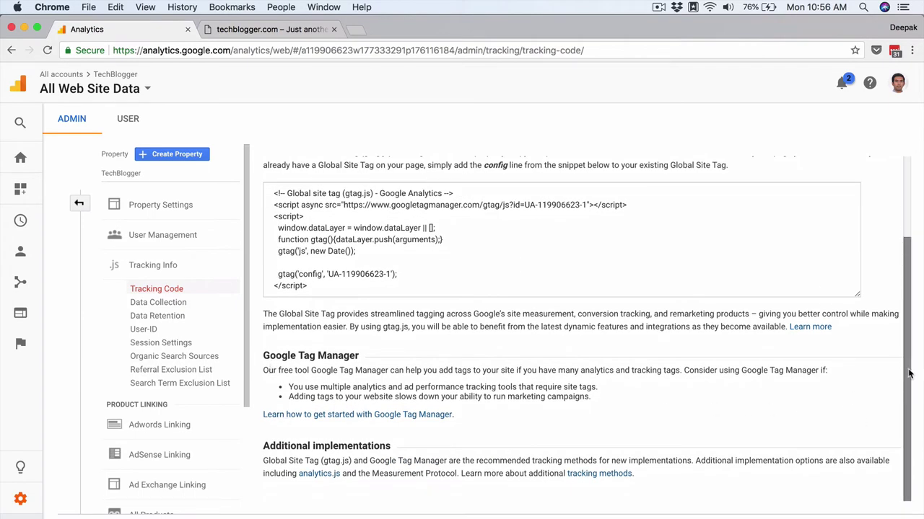
{"action": "scroll", "coordinate": [909, 373], "scroll_direction": "up", "scroll_amount": 3}
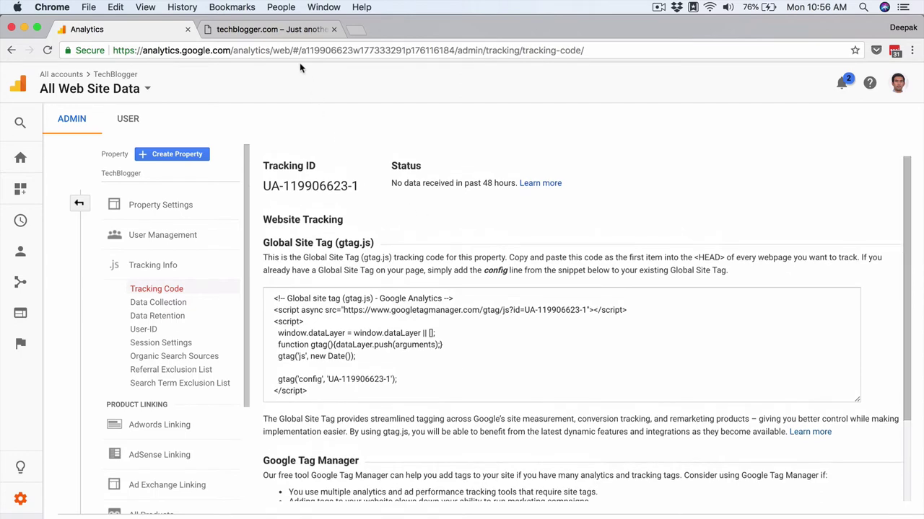
{"action": "left_click_drag", "start_coordinate": [357, 186], "coordinate": [264, 186]}
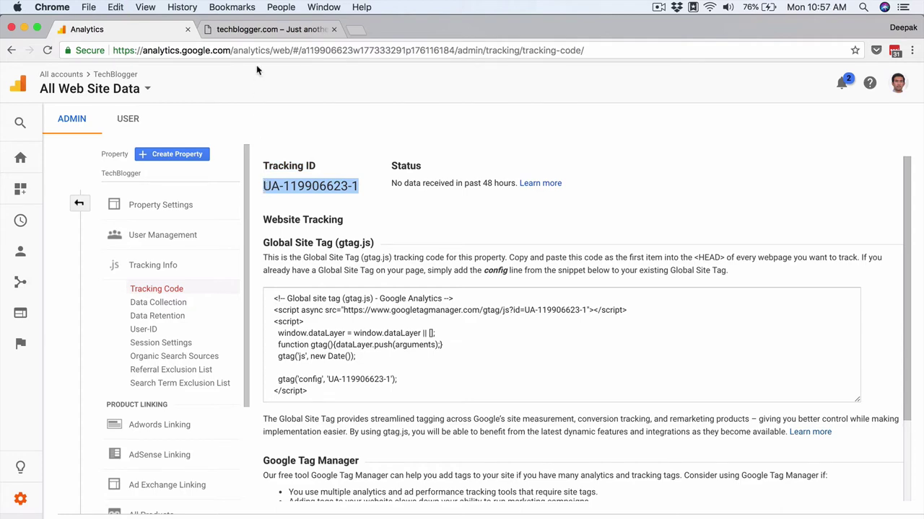
{"action": "left_click", "coordinate": [264, 29]}
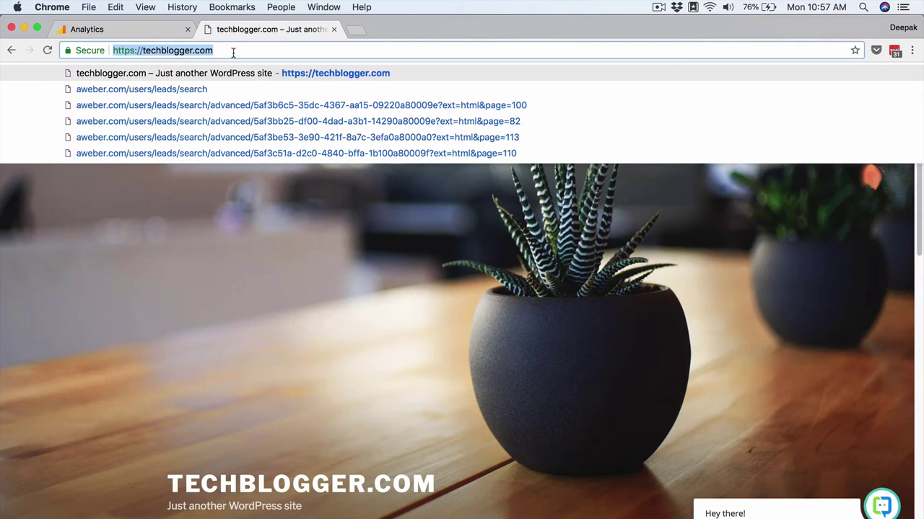
Open techblogger.com/wp-admin and log in with the autofilled credentials.
{"action": "left_click", "coordinate": [230, 47]}
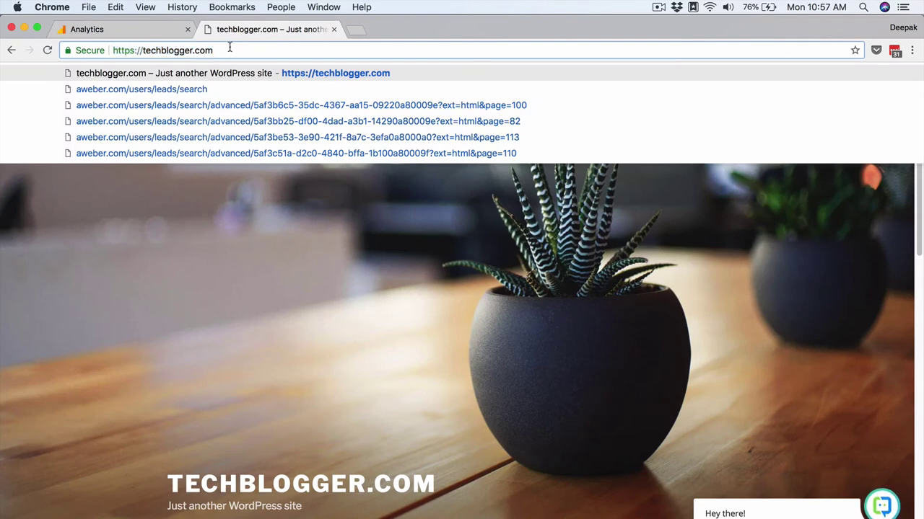
{"action": "type", "text": "/wp-admin"}
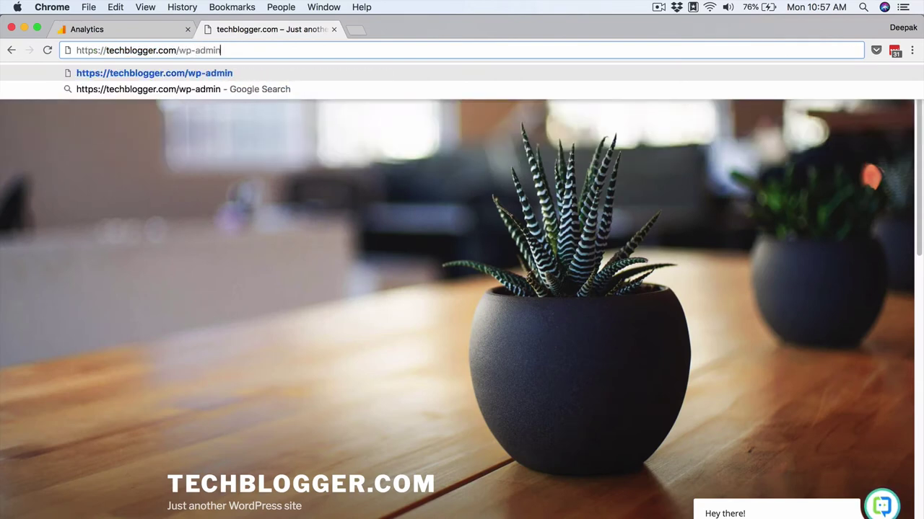
{"action": "key", "text": "Return"}
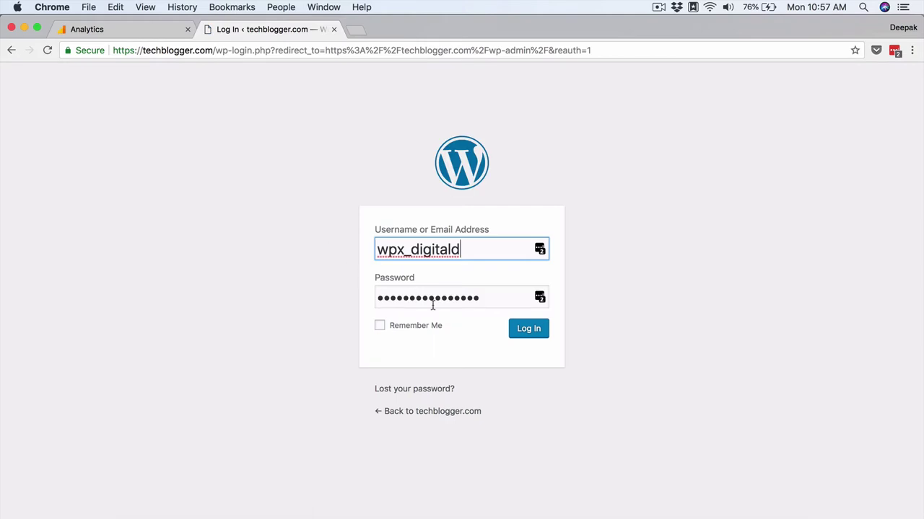
{"action": "left_click", "coordinate": [523, 331]}
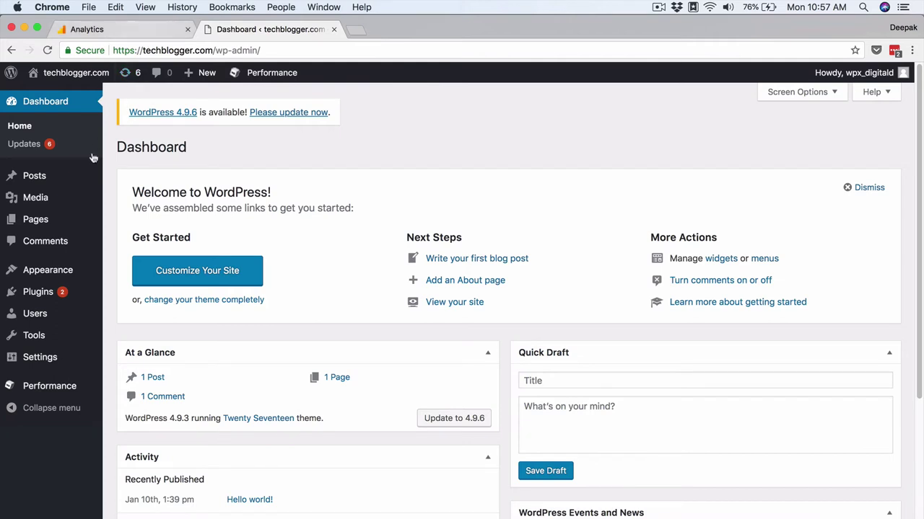
On Plugins > Add New, search the plugin directory for 'google'.
{"action": "mouse_move", "coordinate": [94, 292]}
{"action": "left_click", "coordinate": [140, 313]}
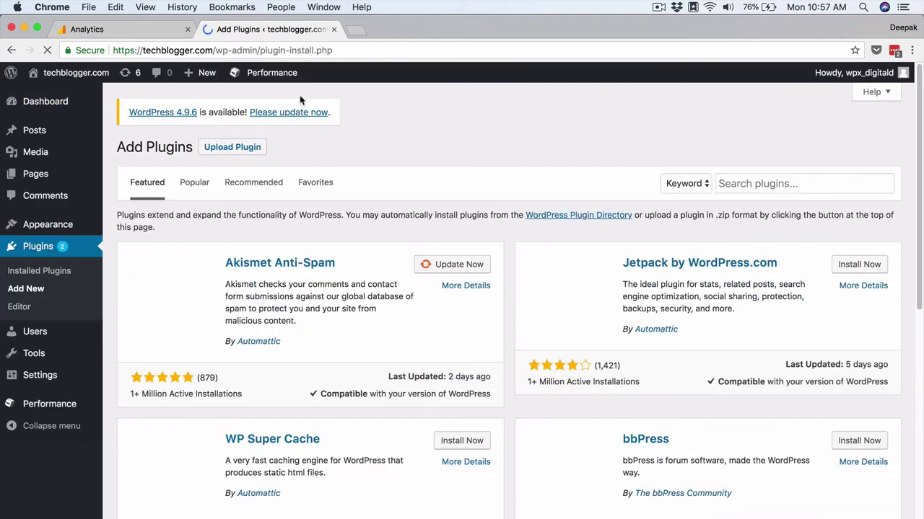
{"action": "left_click", "coordinate": [161, 30]}
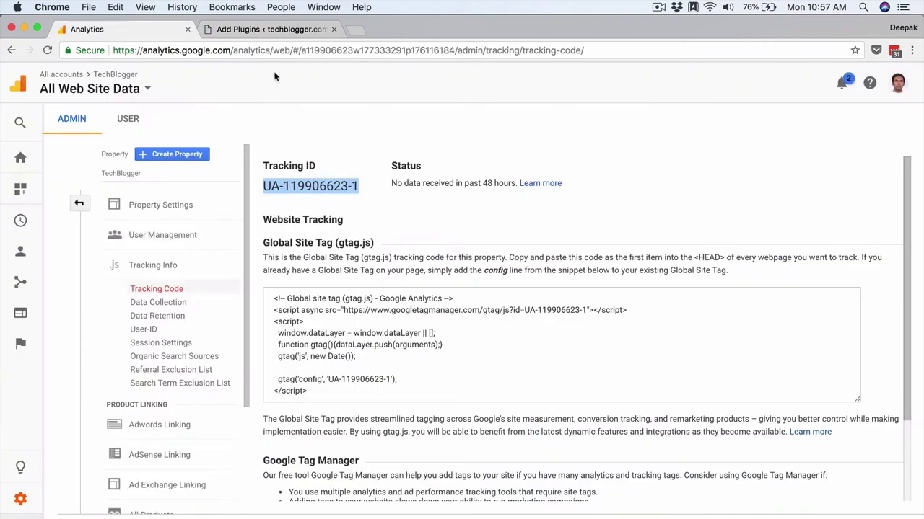
{"action": "left_click", "coordinate": [286, 27]}
{"action": "left_click", "coordinate": [753, 190]}
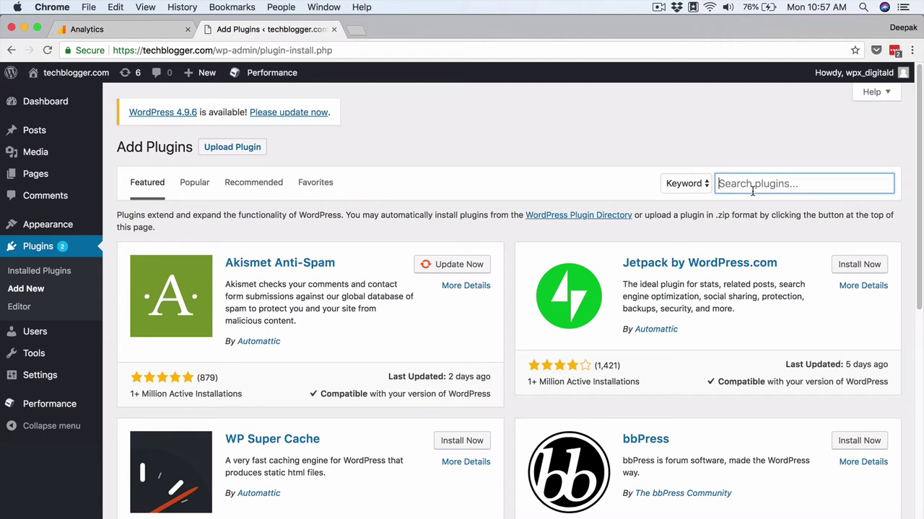
{"action": "type", "text": "google analytics"}
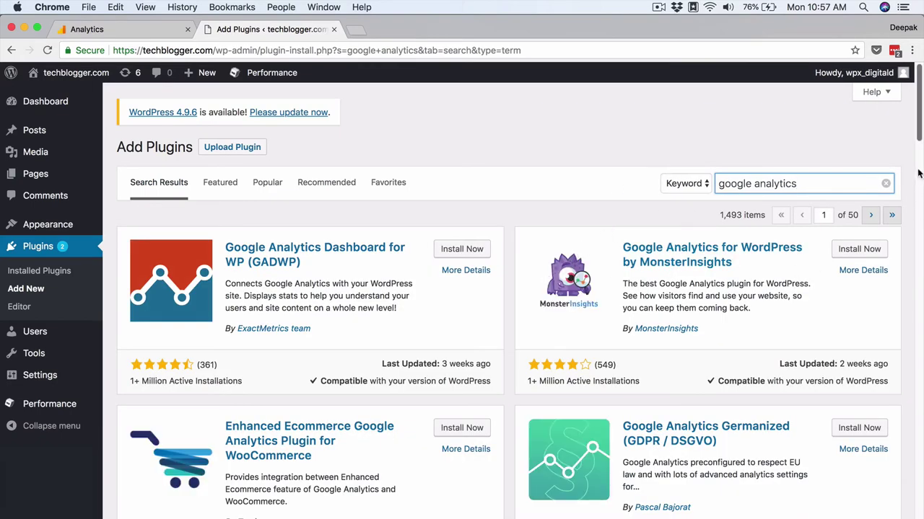
Install the Google Analytics Dashboard for WP (GADWP) plugin from its card and activate it.
{"action": "left_click_drag", "start_coordinate": [920, 133], "coordinate": [919, 146]}
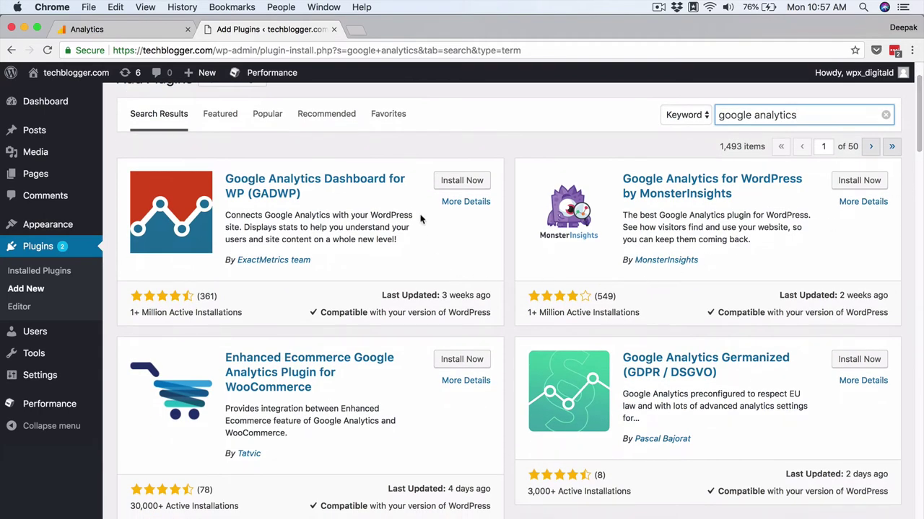
{"action": "left_click", "coordinate": [453, 182]}
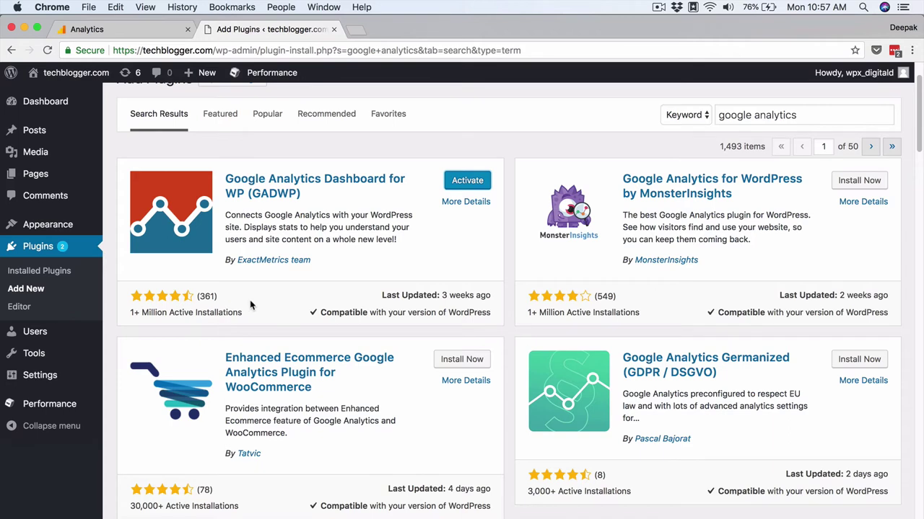
{"action": "left_click", "coordinate": [455, 184]}
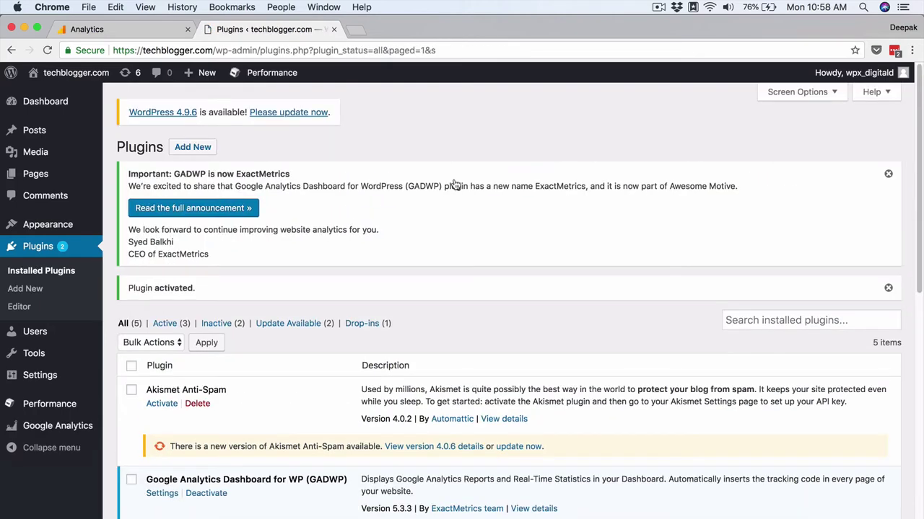
Go to the Google Analytics plugin's General Settings and begin Authorize Plugin to reach the access-code form.
{"action": "mouse_move", "coordinate": [101, 354]}
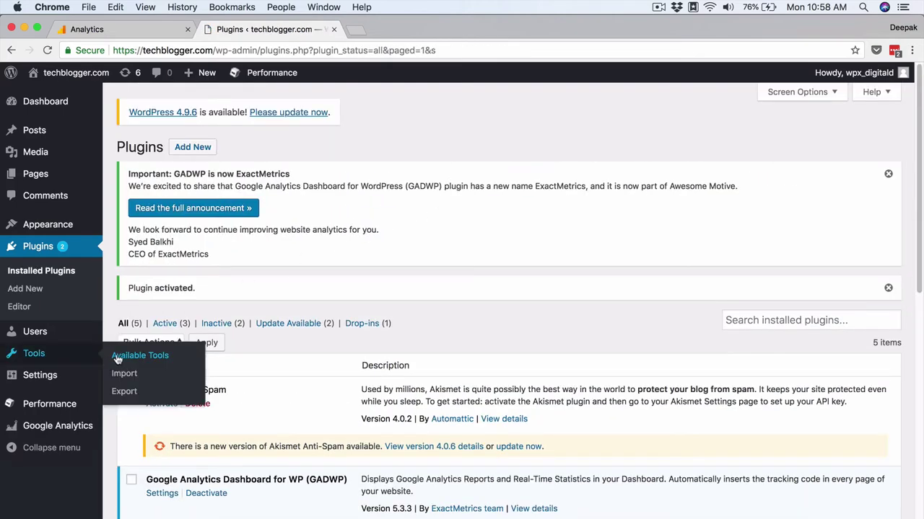
{"action": "left_click", "coordinate": [45, 431]}
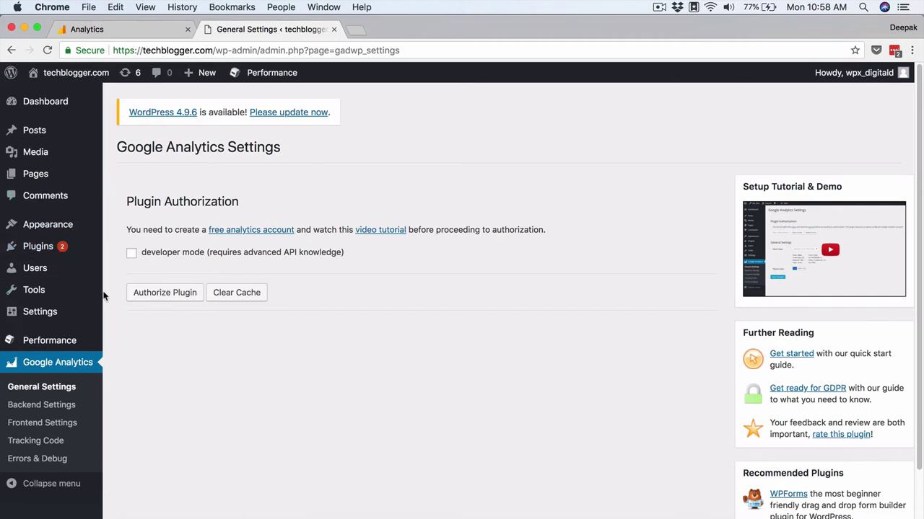
{"action": "left_click", "coordinate": [165, 297]}
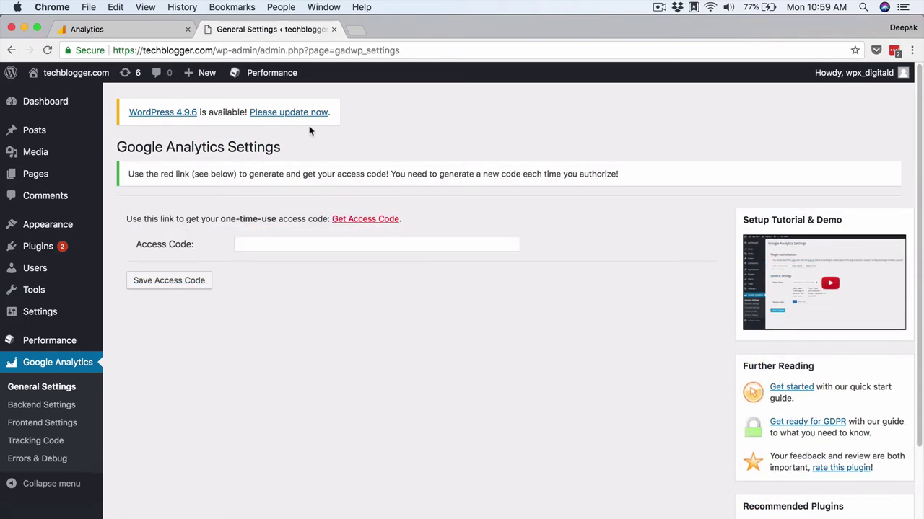
Request an access code, pick the Google account, allow GADWP access, and select the code.
{"action": "left_click", "coordinate": [366, 220]}
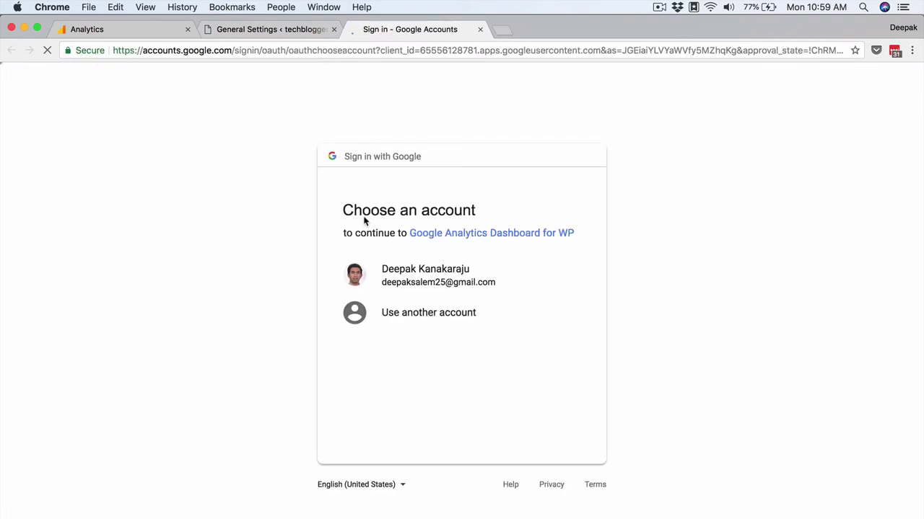
{"action": "left_click", "coordinate": [433, 278]}
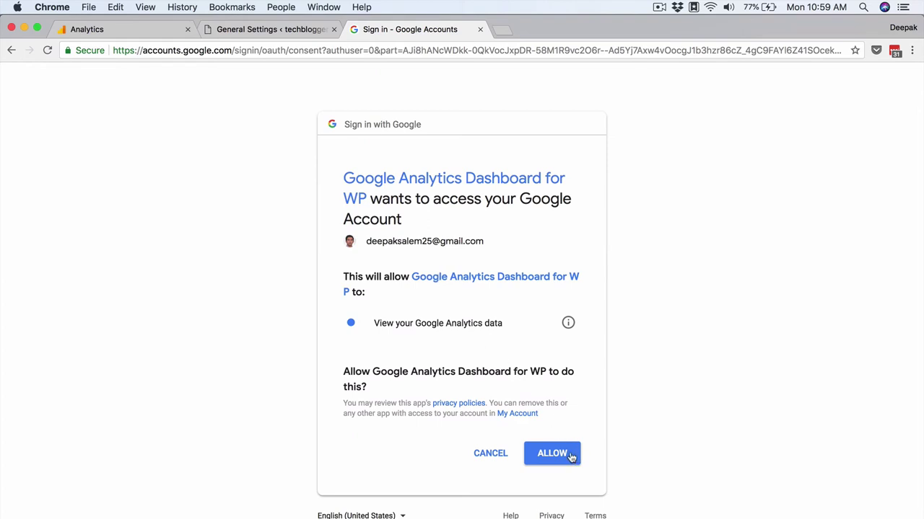
{"action": "left_click", "coordinate": [553, 454]}
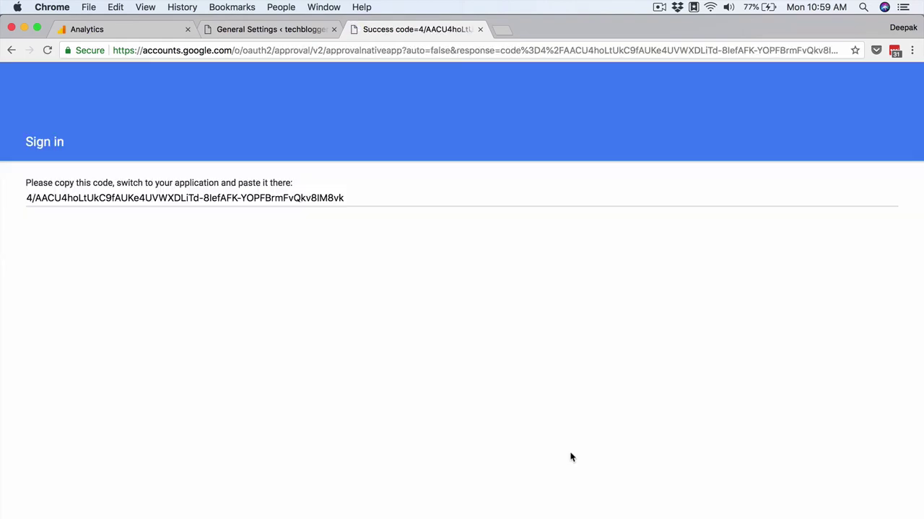
{"action": "left_click", "coordinate": [296, 201]}
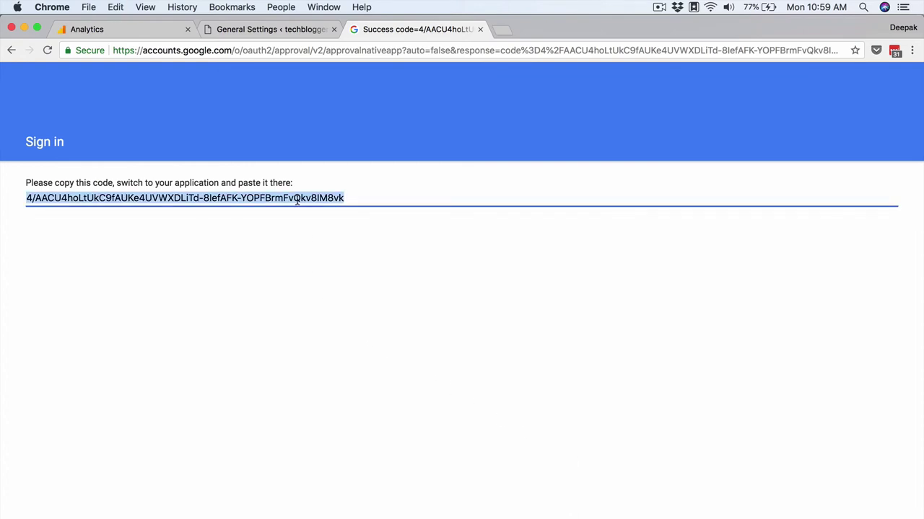
Paste the one-time access code into the WordPress Access Code field and save it.
{"action": "left_click", "coordinate": [274, 30]}
{"action": "left_click", "coordinate": [288, 249]}
{"action": "type", "text": "4/AACU4hoLtUkC9fAUKe4UVWXDLiTd-8lefAFK-YOPFBrmFvQkv8IM8vk"}
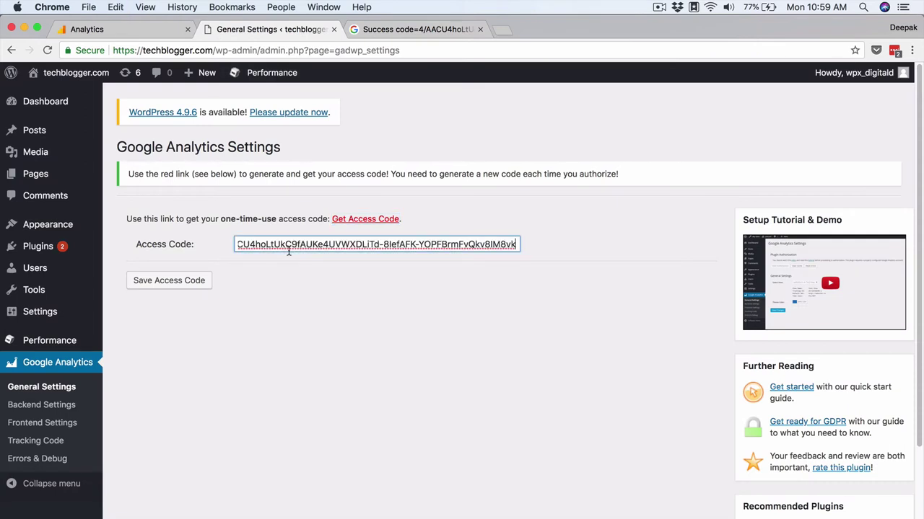
{"action": "left_click", "coordinate": [201, 283]}
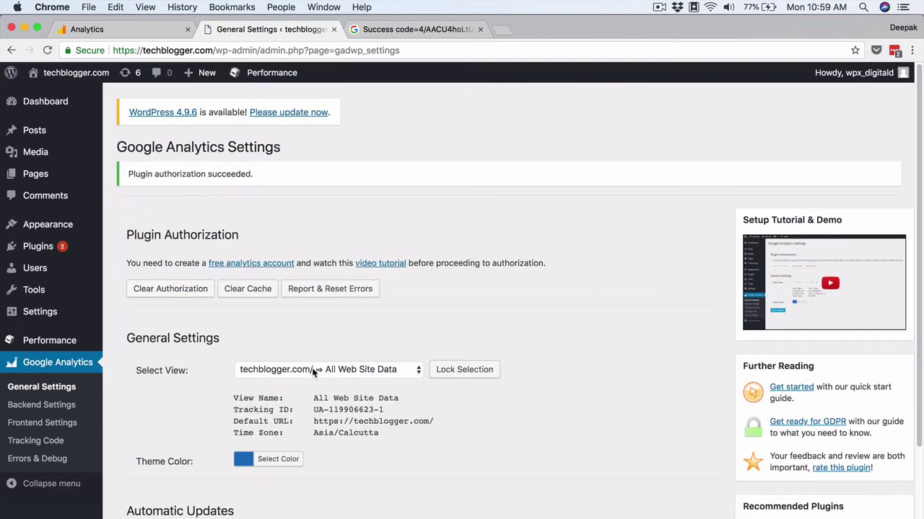
Select the techblogger.com All Web Site Data view and lock the plugin to it.
{"action": "left_click", "coordinate": [314, 370]}
{"action": "left_click", "coordinate": [285, 370]}
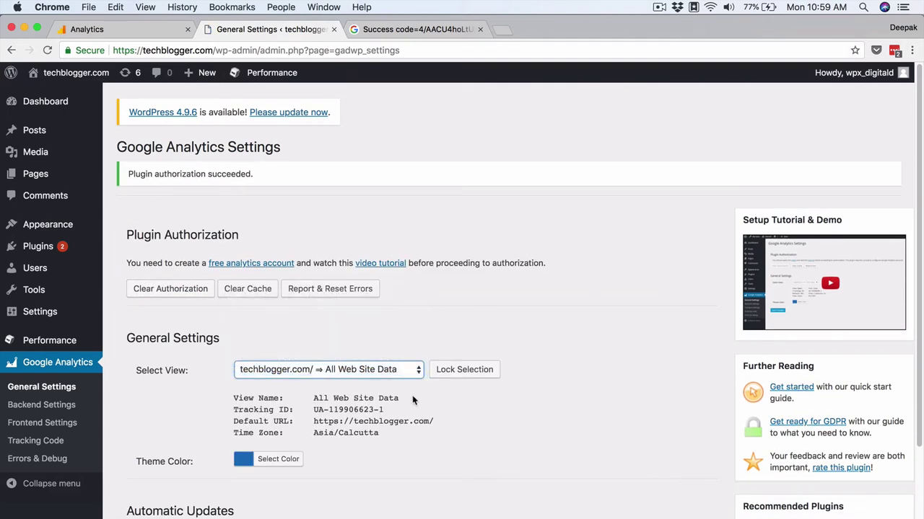
{"action": "left_click", "coordinate": [454, 379]}
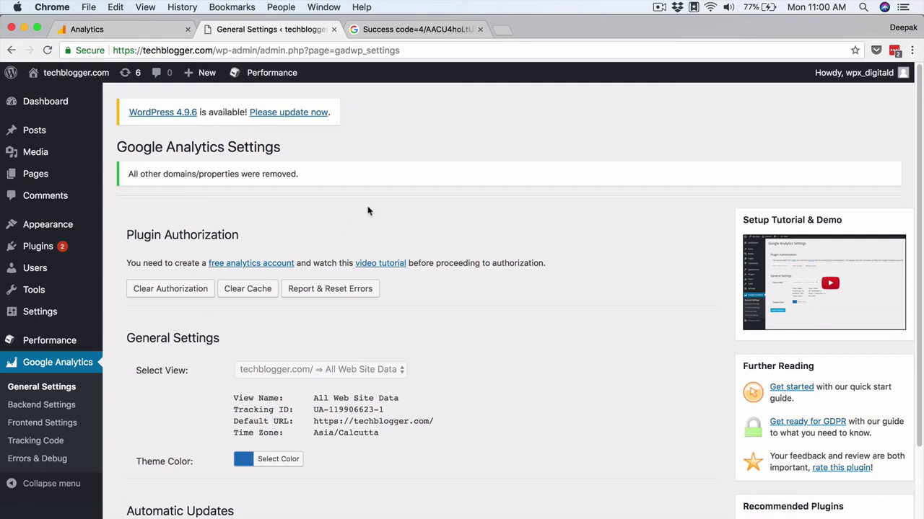
Compare the plugin's tracking ID against the one shown in Google Analytics.
{"action": "left_click", "coordinate": [139, 32]}
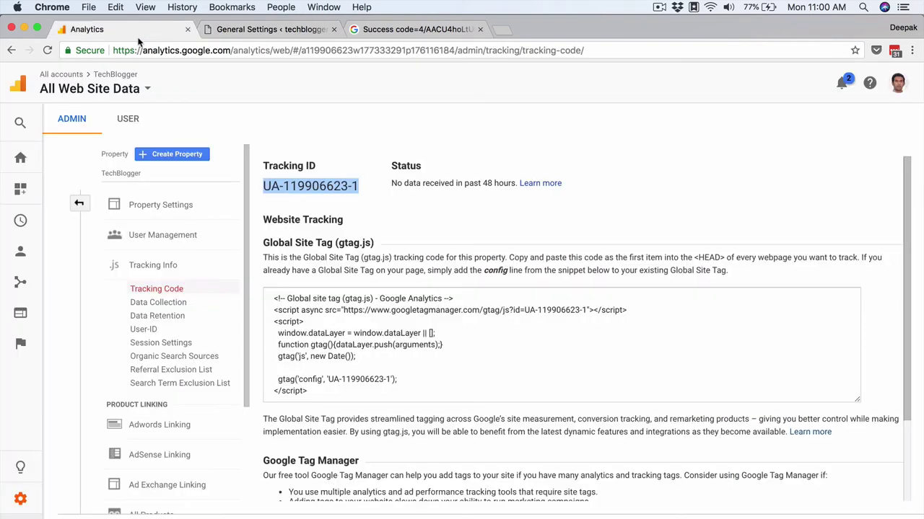
{"action": "left_click", "coordinate": [339, 184]}
{"action": "left_click_drag", "start_coordinate": [361, 188], "coordinate": [272, 186]}
{"action": "left_click", "coordinate": [261, 29]}
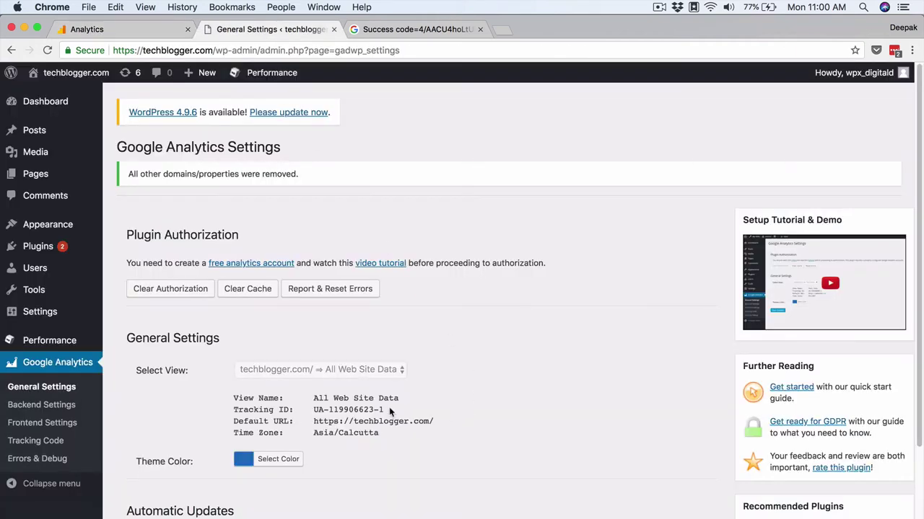
Save the plugin settings and begin updating WordPress to 4.9.6.
{"action": "scroll", "coordinate": [380, 408], "scroll_direction": "down", "scroll_amount": 3}
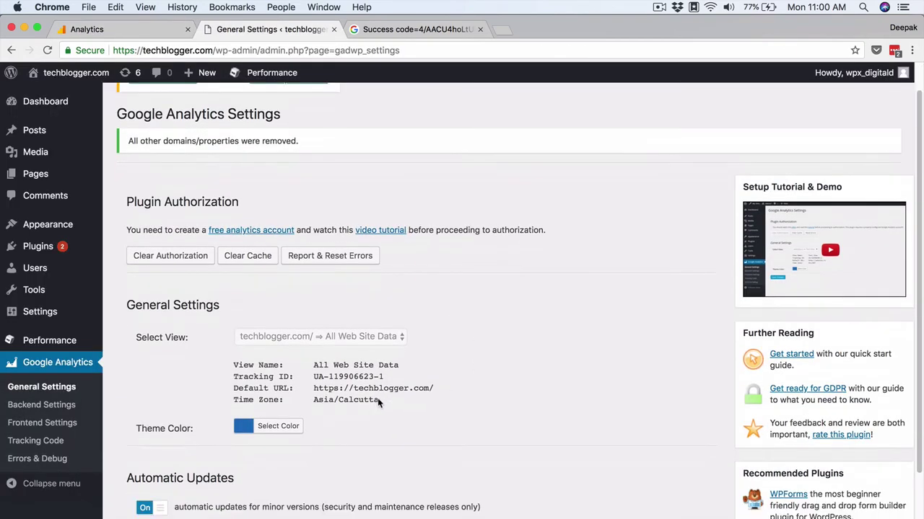
{"action": "left_click", "coordinate": [176, 466]}
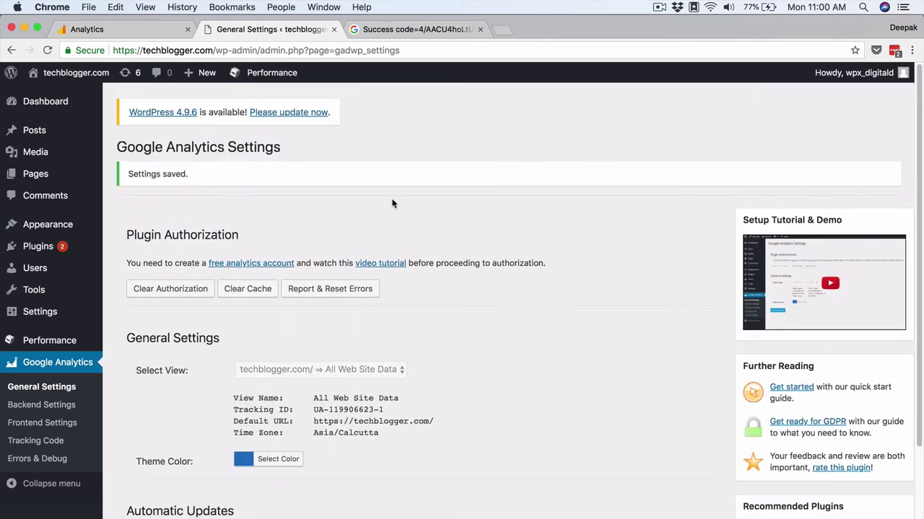
{"action": "mouse_move", "coordinate": [90, 172]}
{"action": "left_click", "coordinate": [297, 116]}
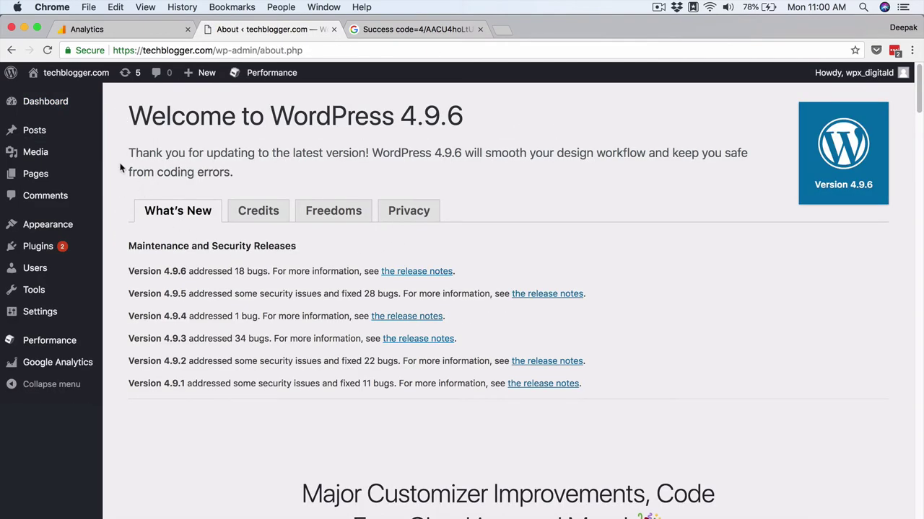
After the 4.9.6 update finishes, return to the WordPress Dashboard home.
{"action": "mouse_move", "coordinate": [65, 107]}
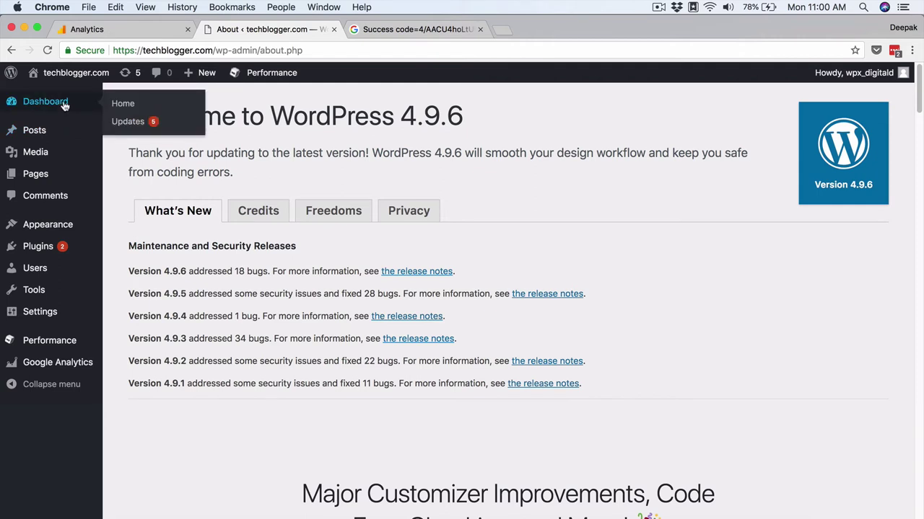
{"action": "left_click", "coordinate": [65, 106]}
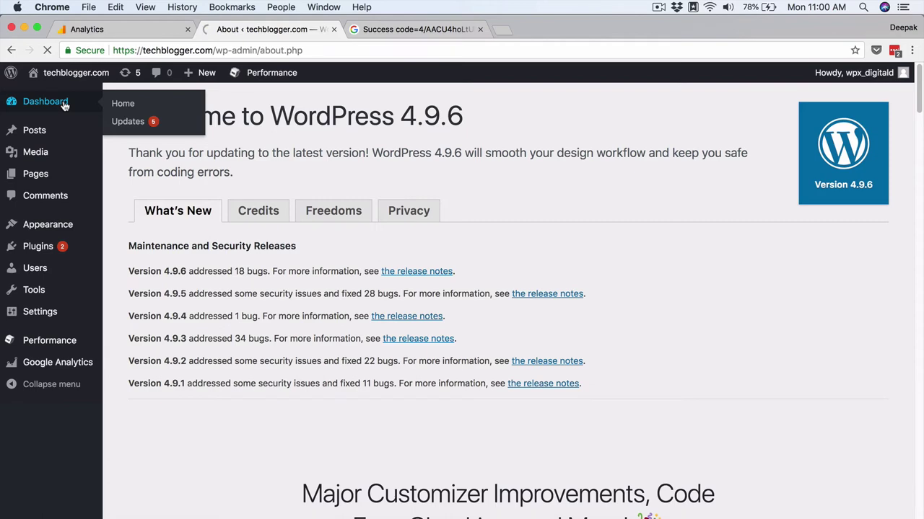
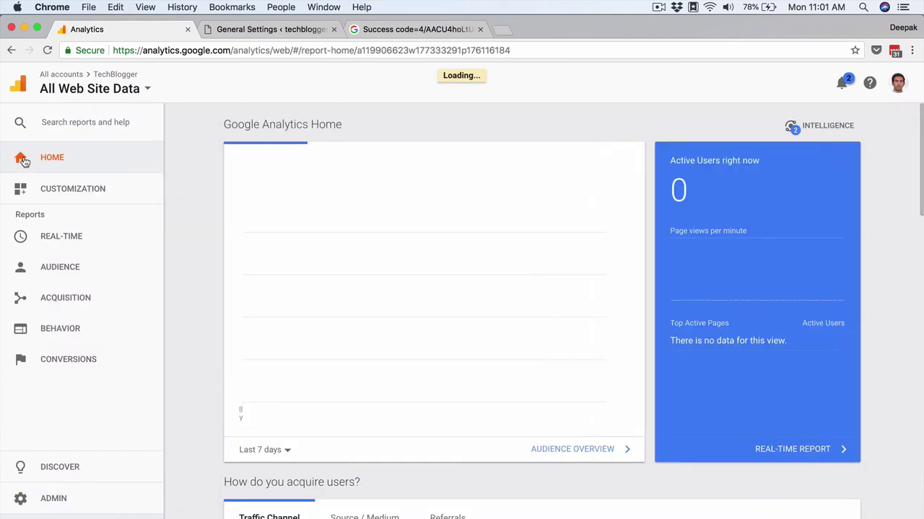
Load and reload the techblogger.com homepage in a new browser tab.
{"action": "left_click", "coordinate": [503, 30]}
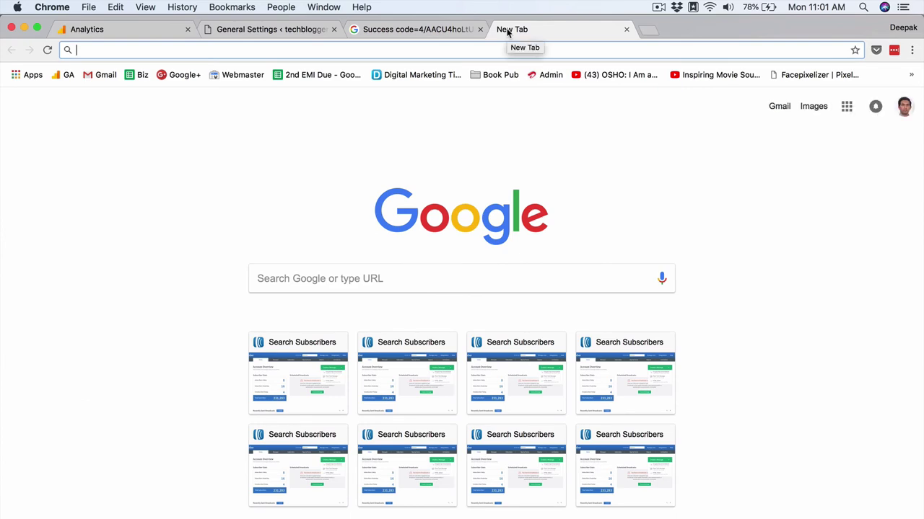
{"action": "type", "text": "tech"}
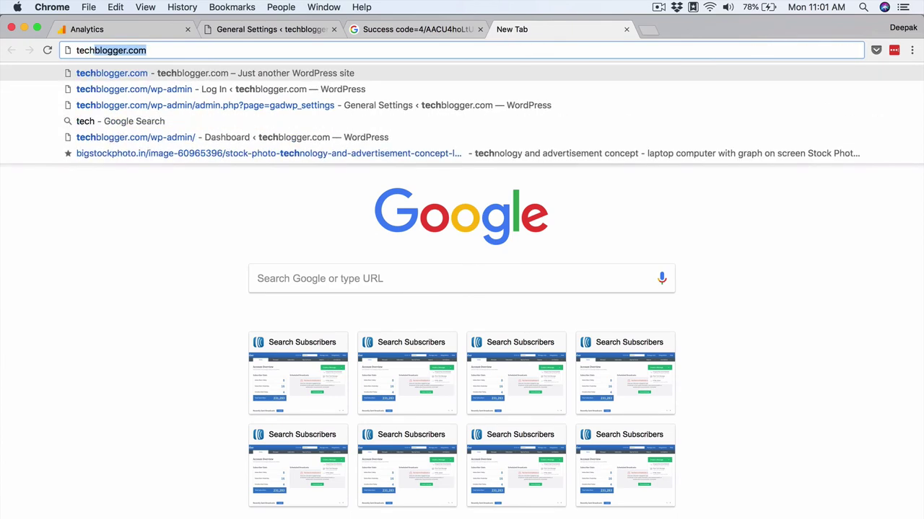
{"action": "key", "text": "Return"}
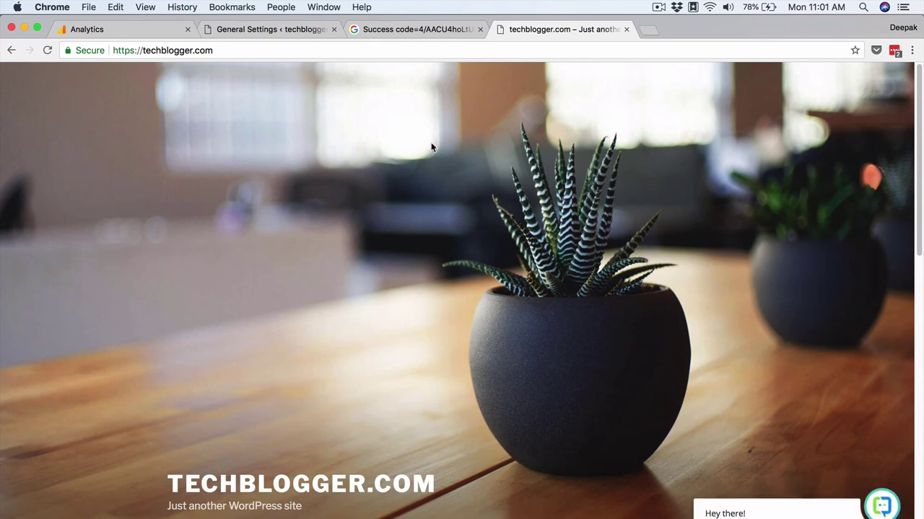
{"action": "key", "text": "super+r"}
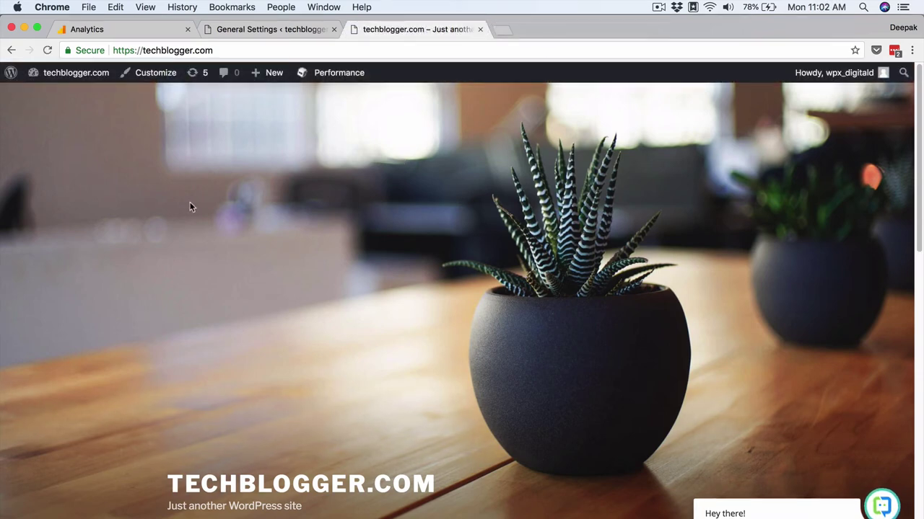
Show the homepage's HTML source via View > Developer > View Source.
{"action": "left_click", "coordinate": [149, 9]}
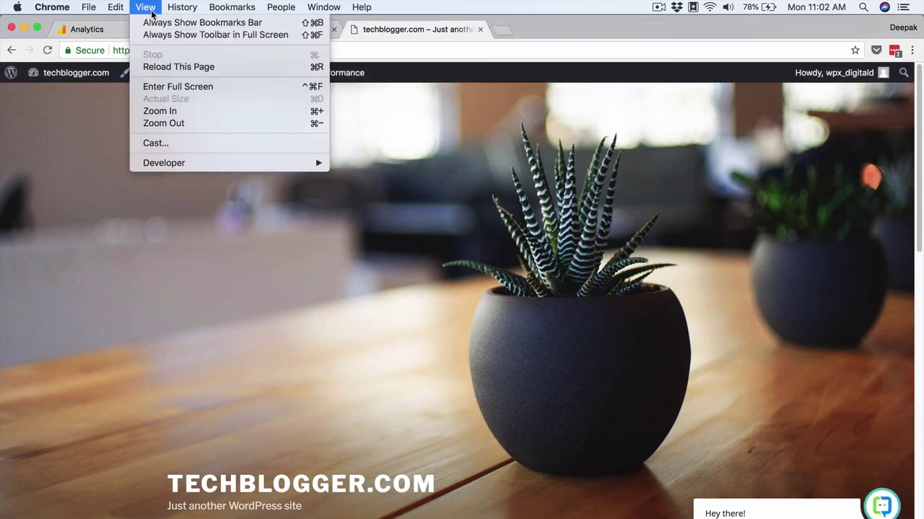
{"action": "mouse_move", "coordinate": [251, 162]}
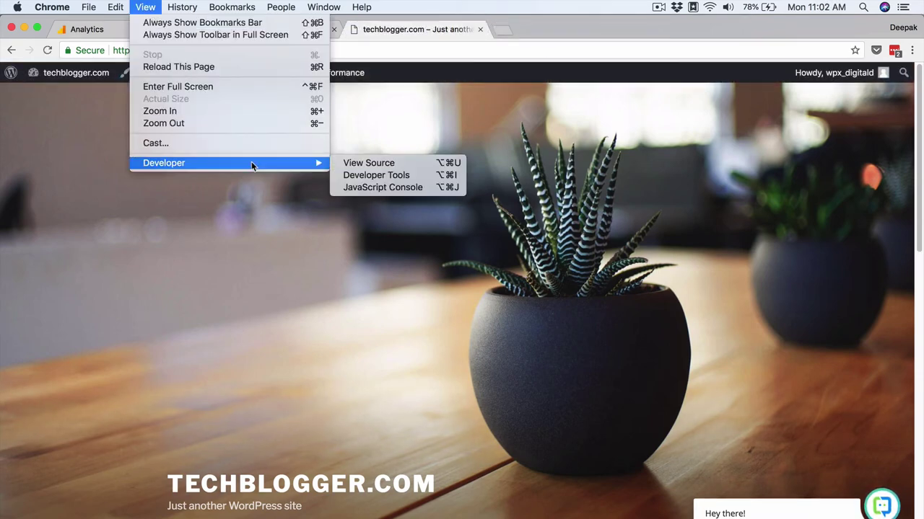
{"action": "left_click", "coordinate": [342, 163]}
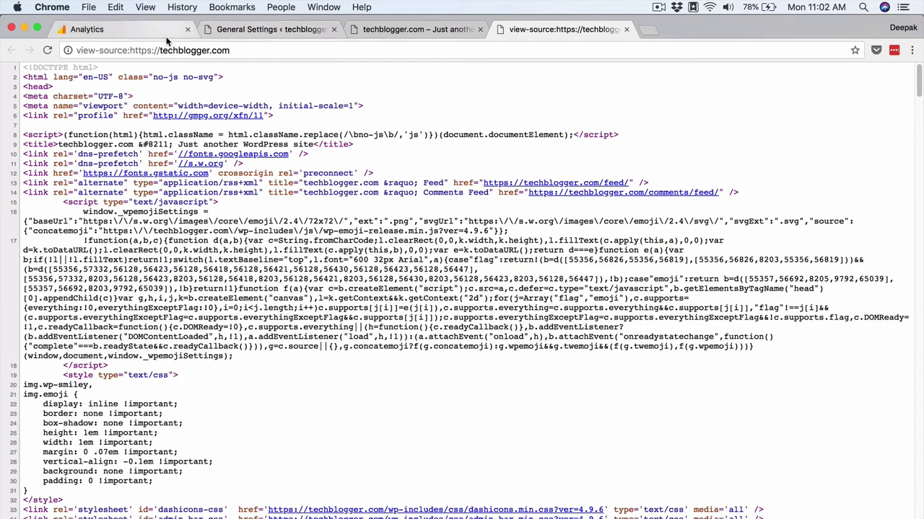
Copy the tracking ID from the plugin settings, find it in the homepage source, and return to the homepage.
{"action": "left_click", "coordinate": [267, 33]}
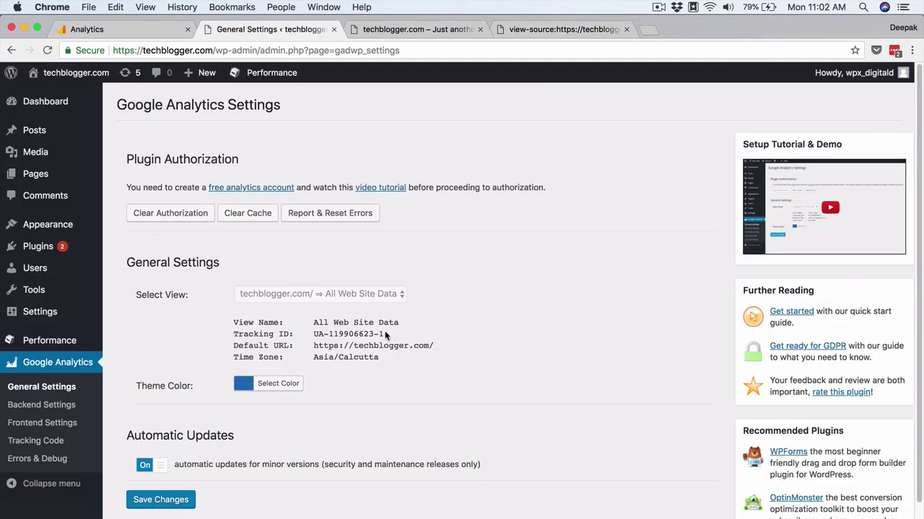
{"action": "left_click_drag", "start_coordinate": [385, 334], "coordinate": [314, 334]}
{"action": "key", "text": "super+c"}
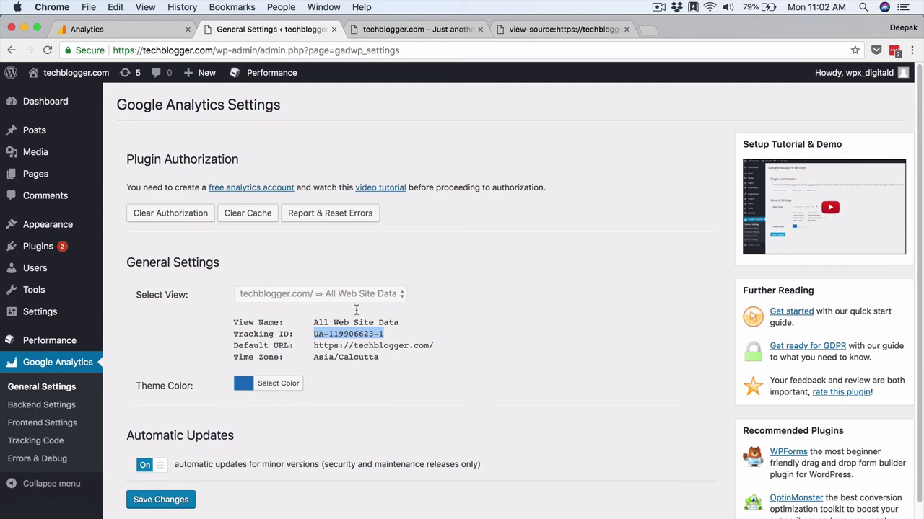
{"action": "left_click", "coordinate": [507, 32]}
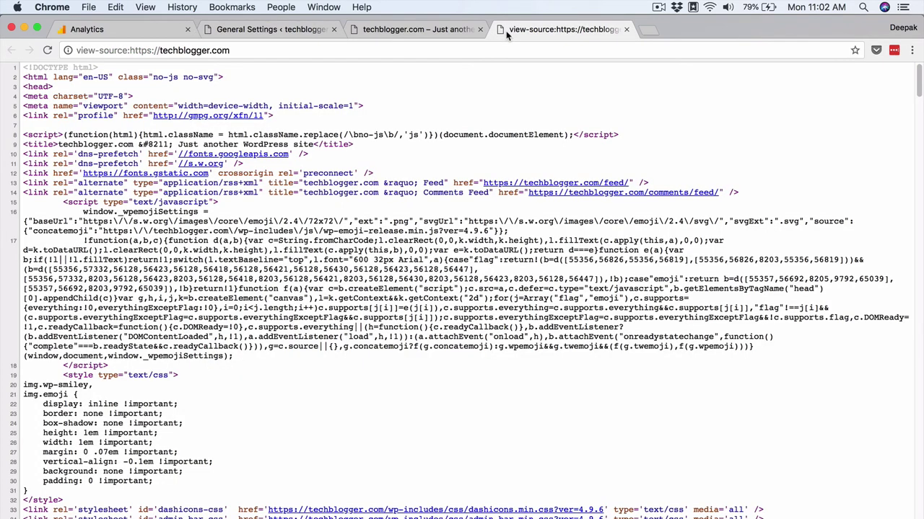
{"action": "key", "text": "super+f"}
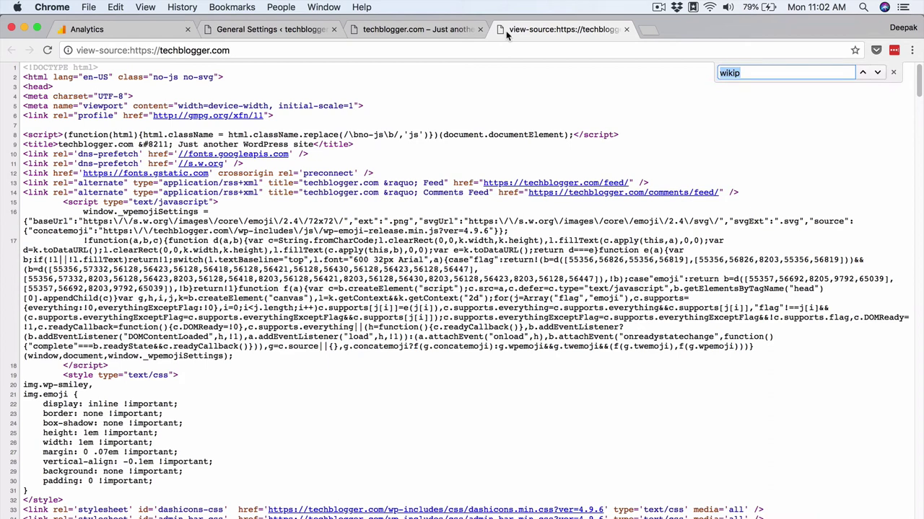
{"action": "key", "text": "super+v"}
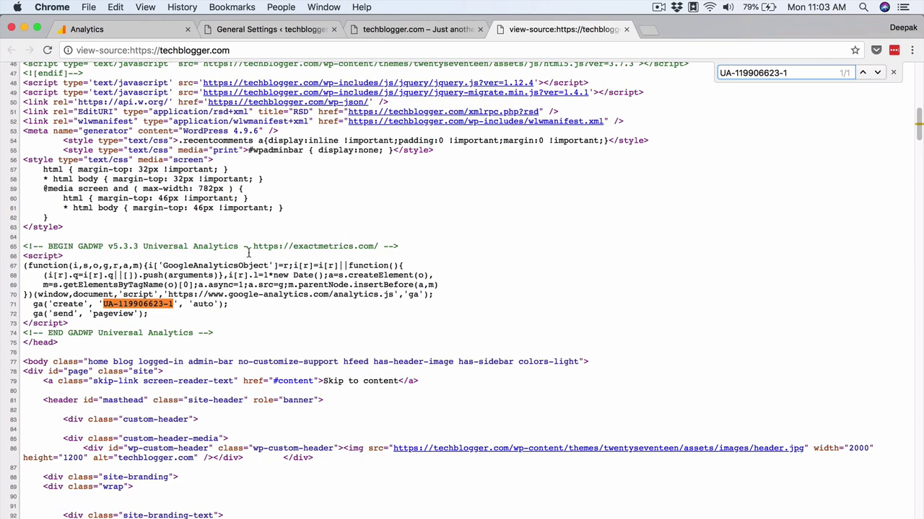
{"action": "left_click", "coordinate": [402, 32]}
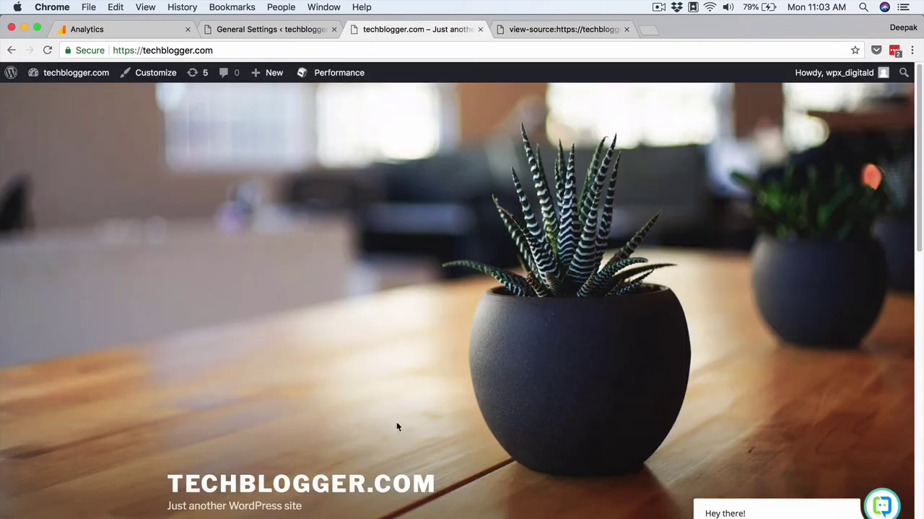
Open the Hello world! post in a new tab and switch to it.
{"action": "scroll", "coordinate": [920, 233], "scroll_direction": "down", "scroll_amount": 4}
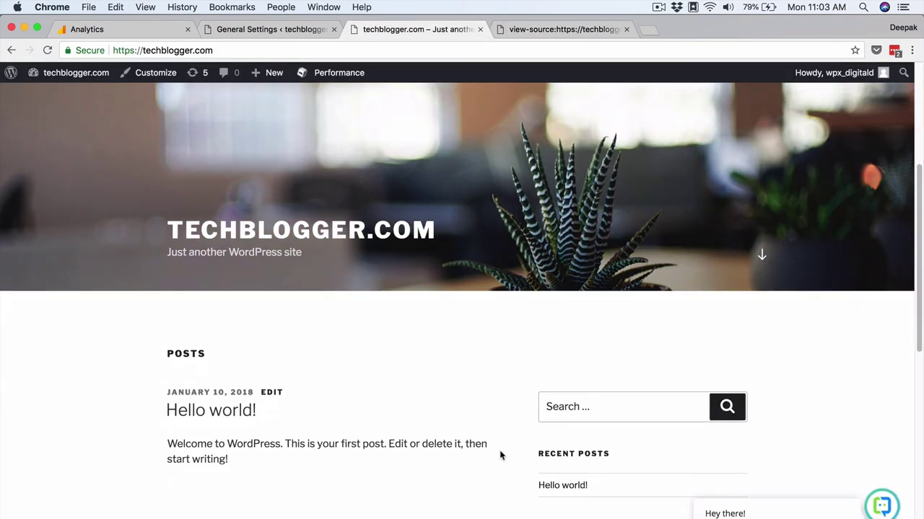
{"action": "right_click", "coordinate": [235, 420]}
{"action": "left_click", "coordinate": [299, 334]}
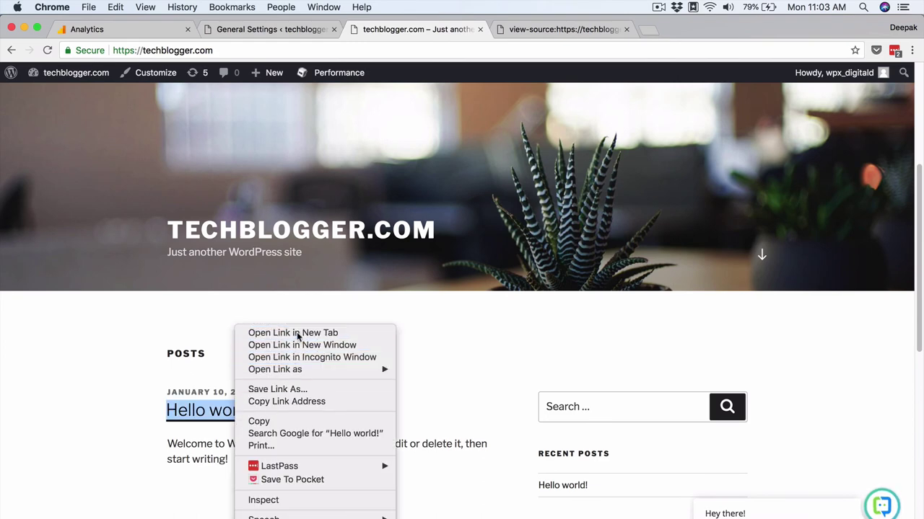
{"action": "left_click", "coordinate": [524, 33]}
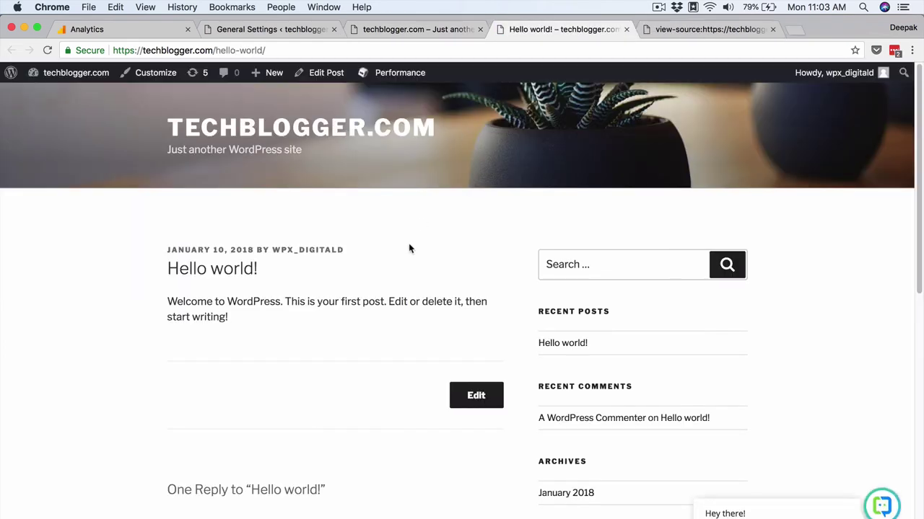
Find the tracking ID in the post's page source, then return to Google Analytics.
{"action": "left_click", "coordinate": [145, 7]}
{"action": "mouse_move", "coordinate": [303, 162]}
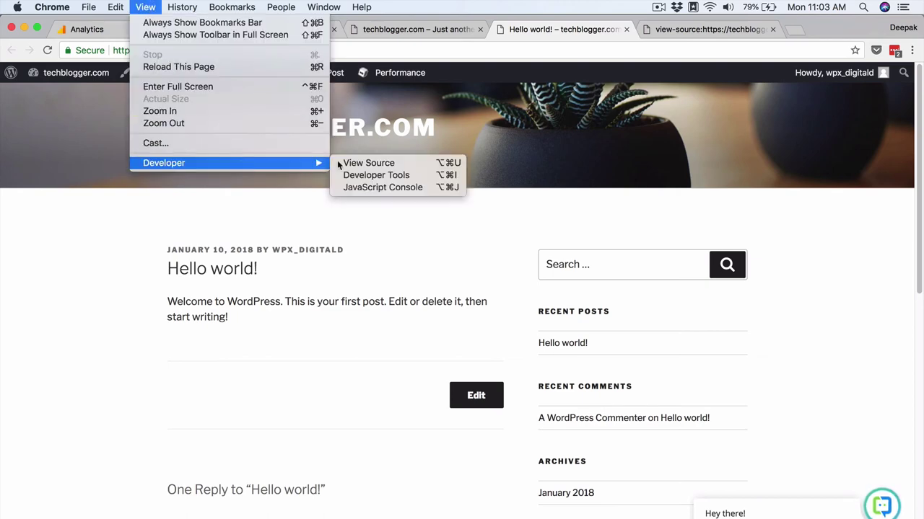
{"action": "left_click", "coordinate": [381, 163]}
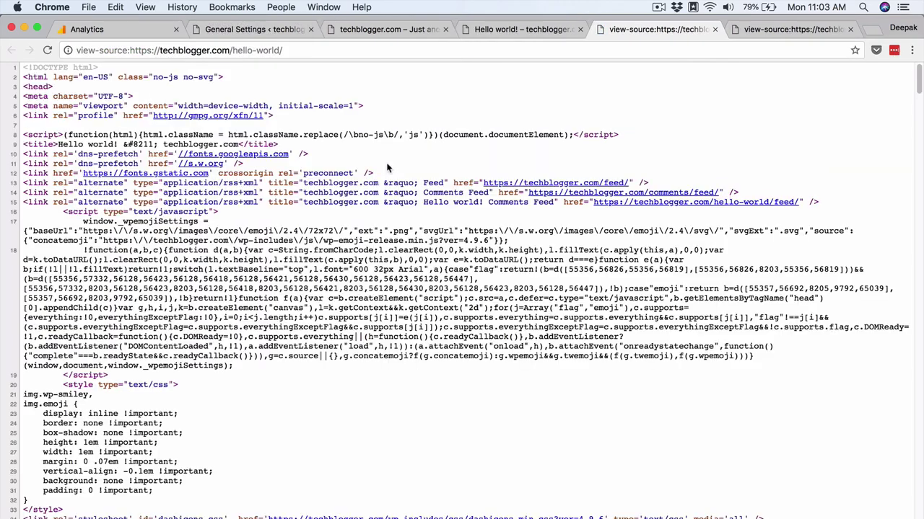
{"action": "key", "text": "super+f"}
{"action": "key", "text": "super+v"}
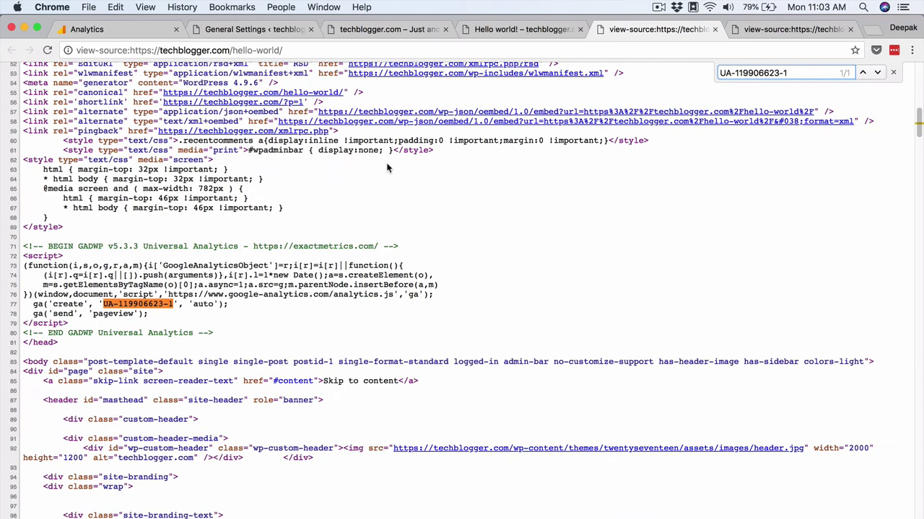
{"action": "left_click", "coordinate": [143, 36]}
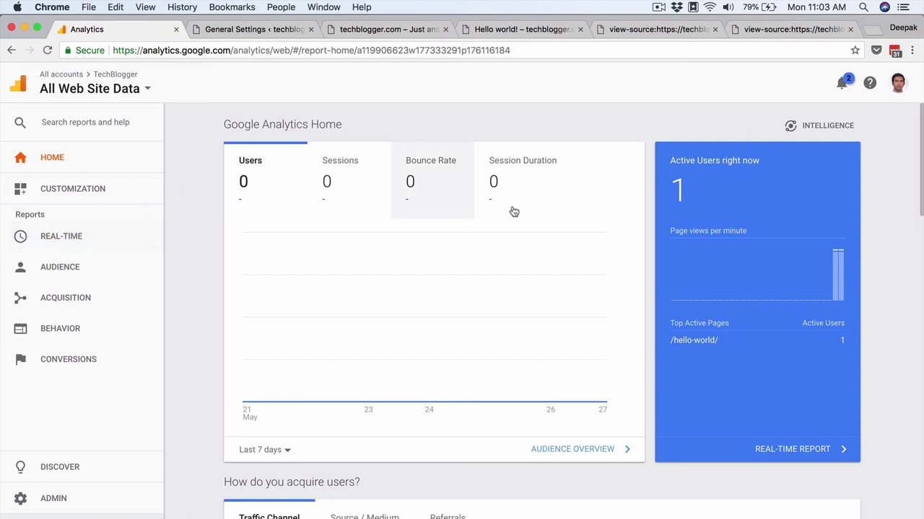
Review the Real-Time Locations report.
{"action": "left_click", "coordinate": [94, 239]}
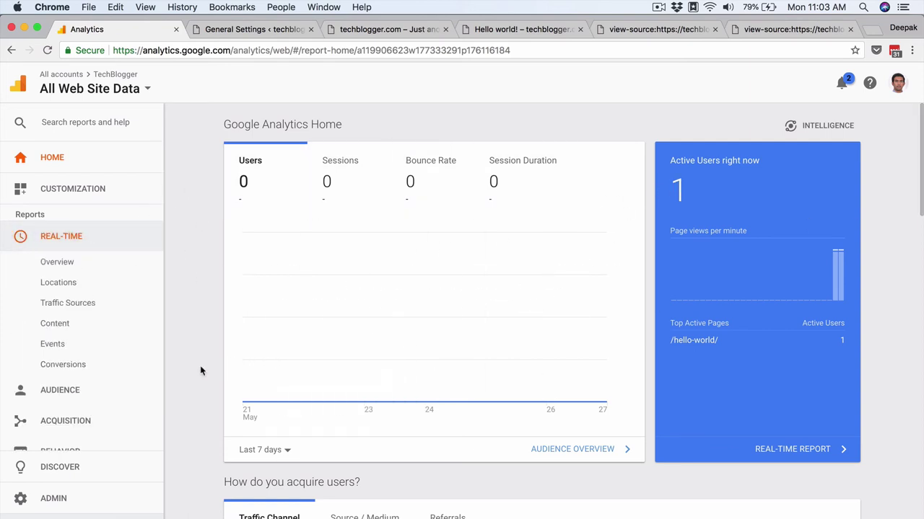
{"action": "left_click", "coordinate": [121, 289]}
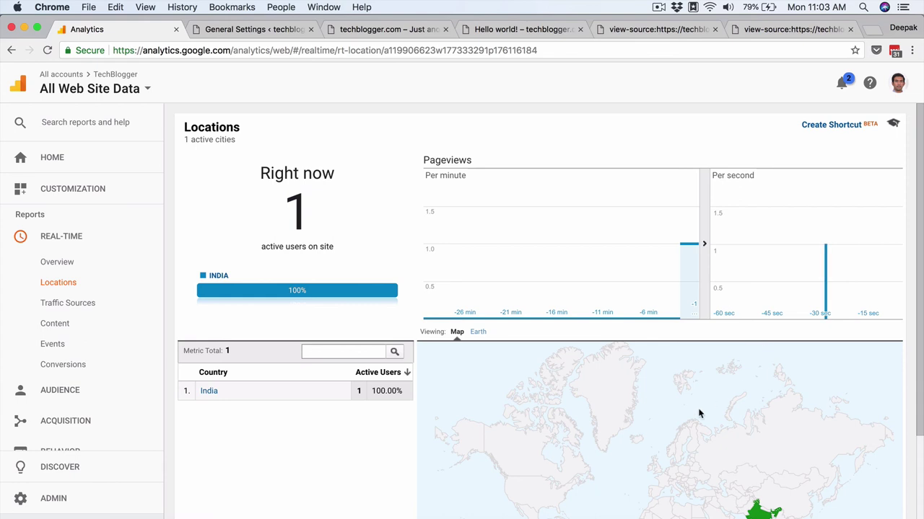
{"action": "scroll", "coordinate": [699, 414], "scroll_direction": "down", "scroll_amount": 3}
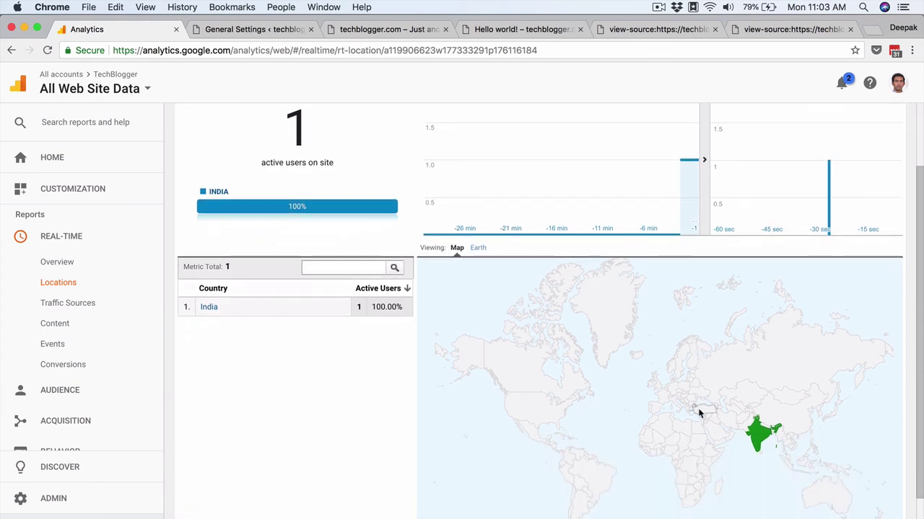
{"action": "mouse_move", "coordinate": [756, 408]}
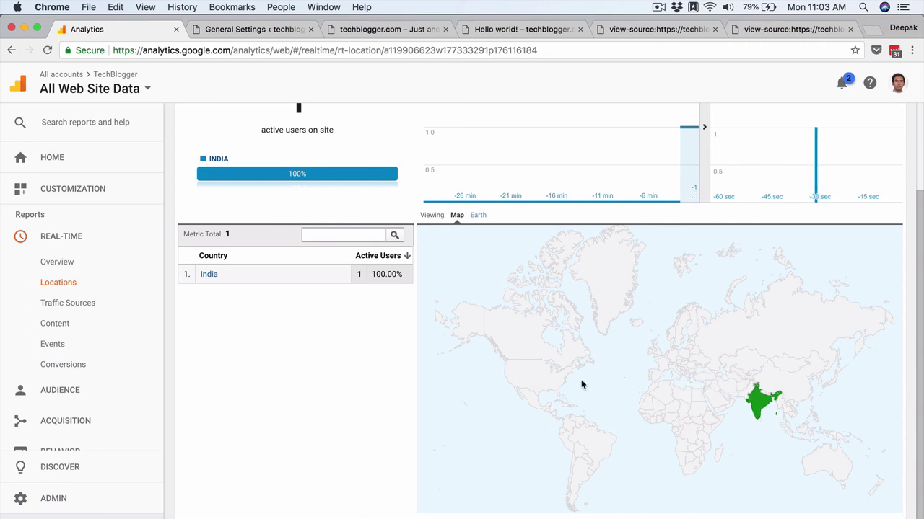
{"action": "scroll", "coordinate": [582, 384], "scroll_direction": "up", "scroll_amount": 3}
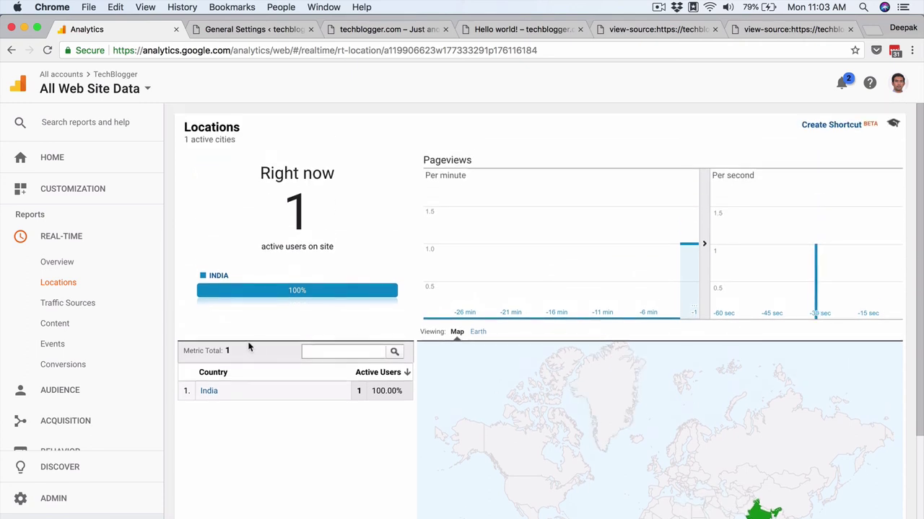
Go through the Real-Time Traffic Sources, Content and Events reports, ending on Overview.
{"action": "left_click", "coordinate": [105, 306]}
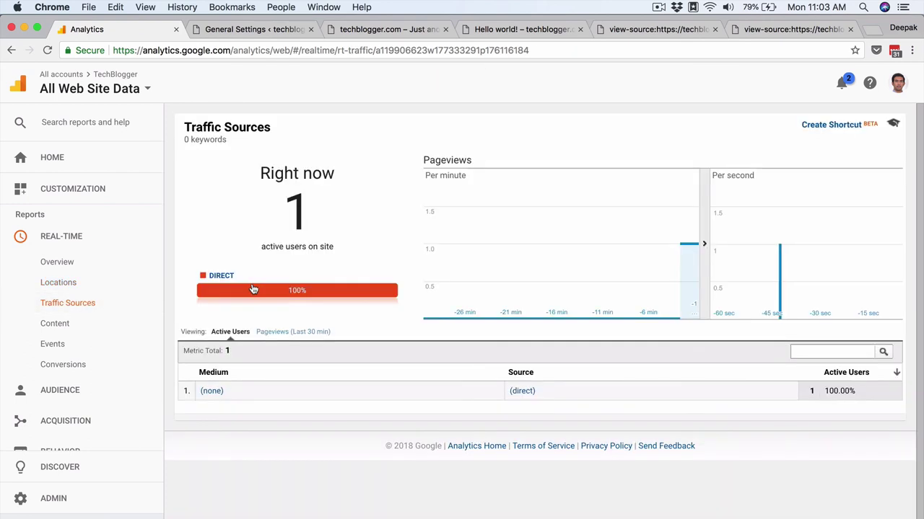
{"action": "left_click", "coordinate": [98, 330]}
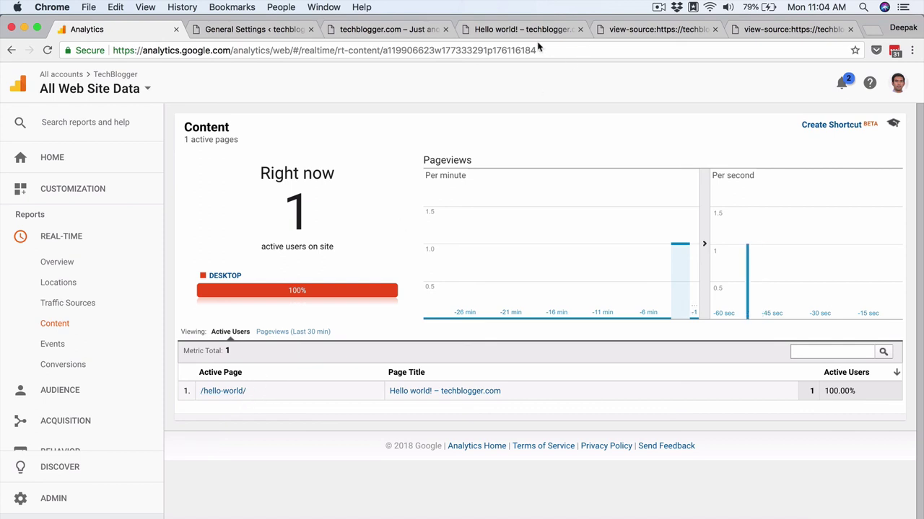
{"action": "left_click", "coordinate": [515, 28]}
{"action": "left_click", "coordinate": [149, 33]}
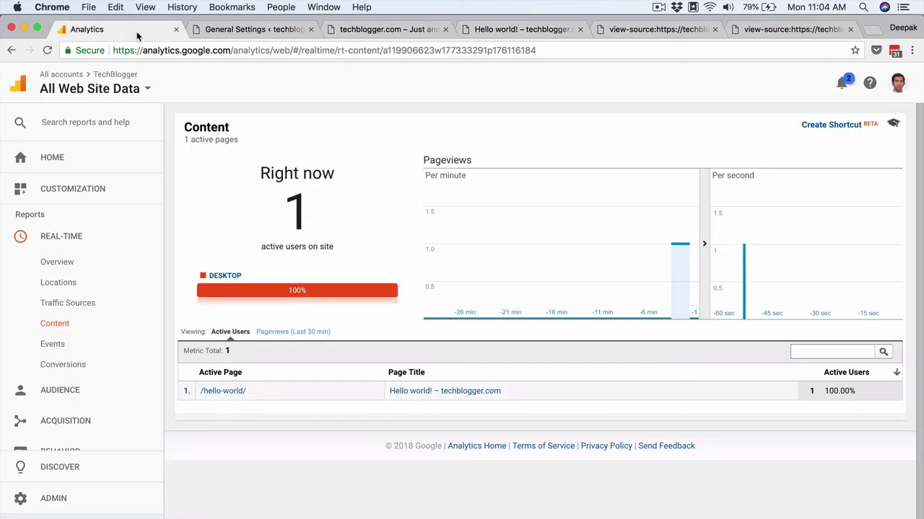
{"action": "left_click", "coordinate": [148, 346]}
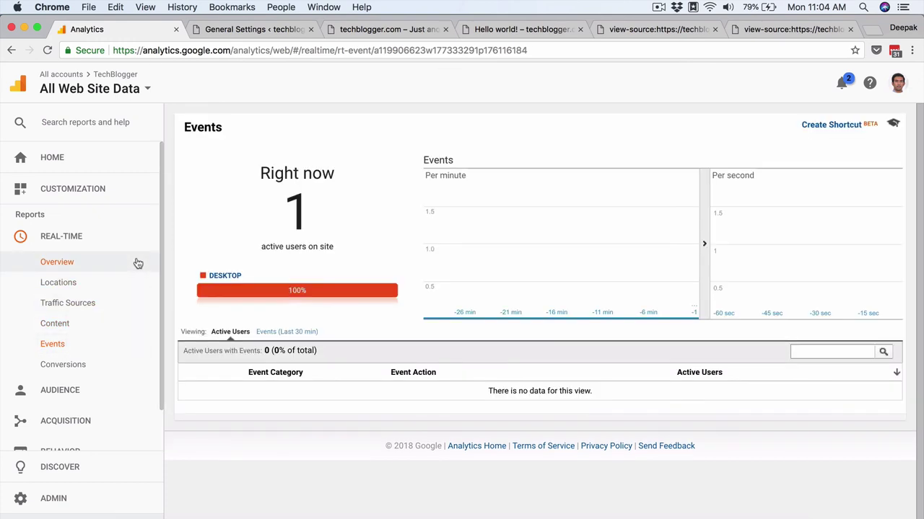
{"action": "left_click", "coordinate": [138, 264]}
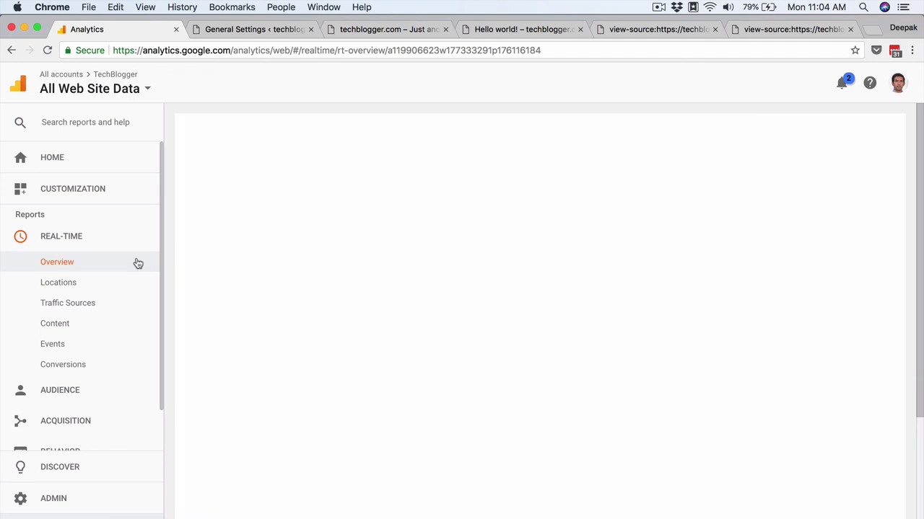